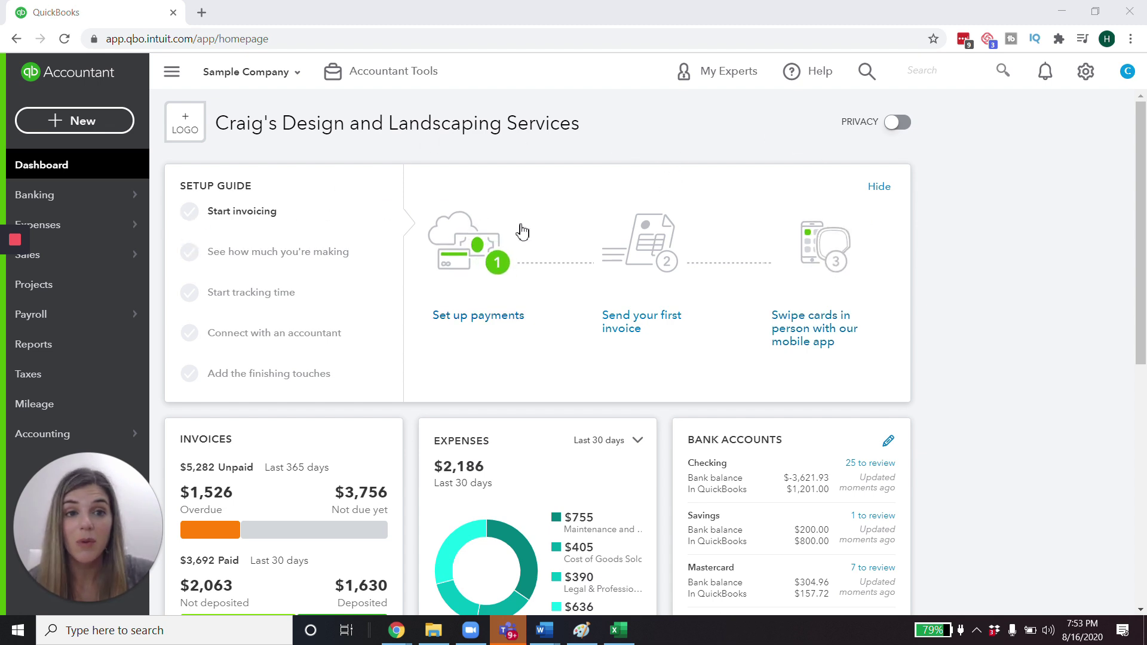
Step: Open invoice #1012 ($274.50 due, Net 30) from the Sales > Invoices list
mouse_move(61, 257)
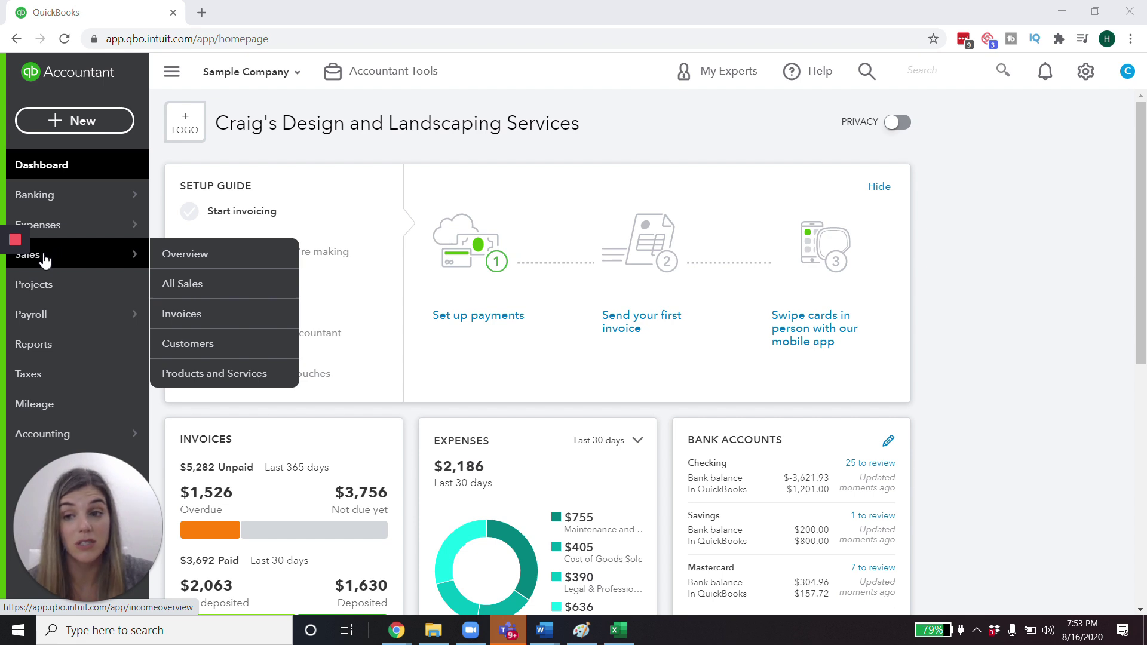
left_click(212, 315)
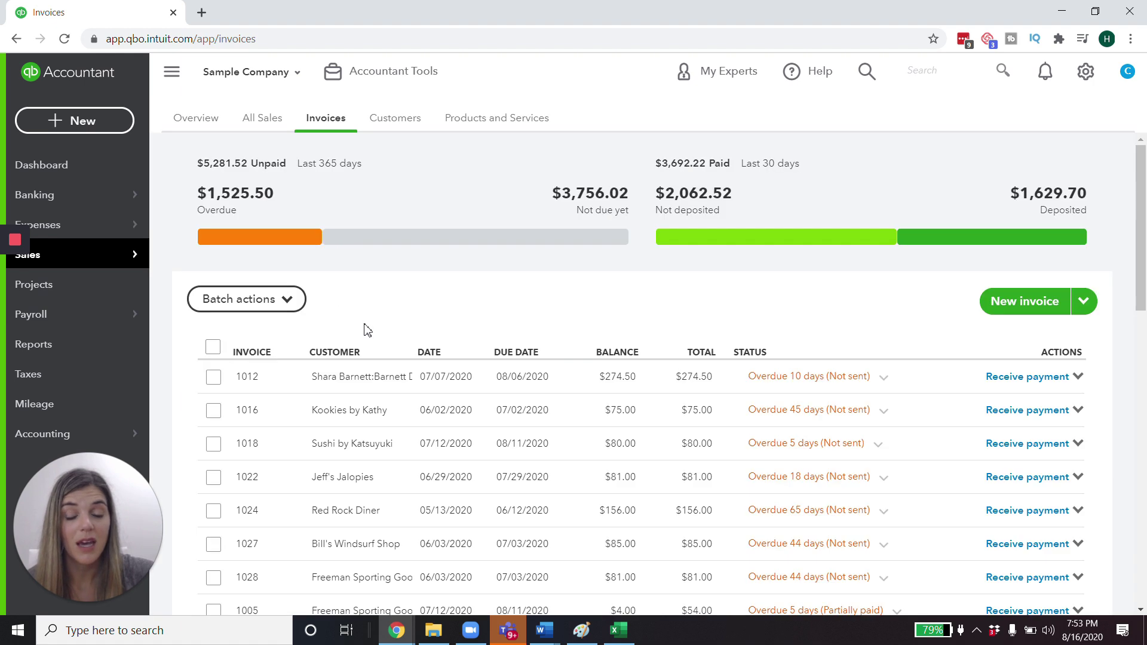
left_click(334, 383)
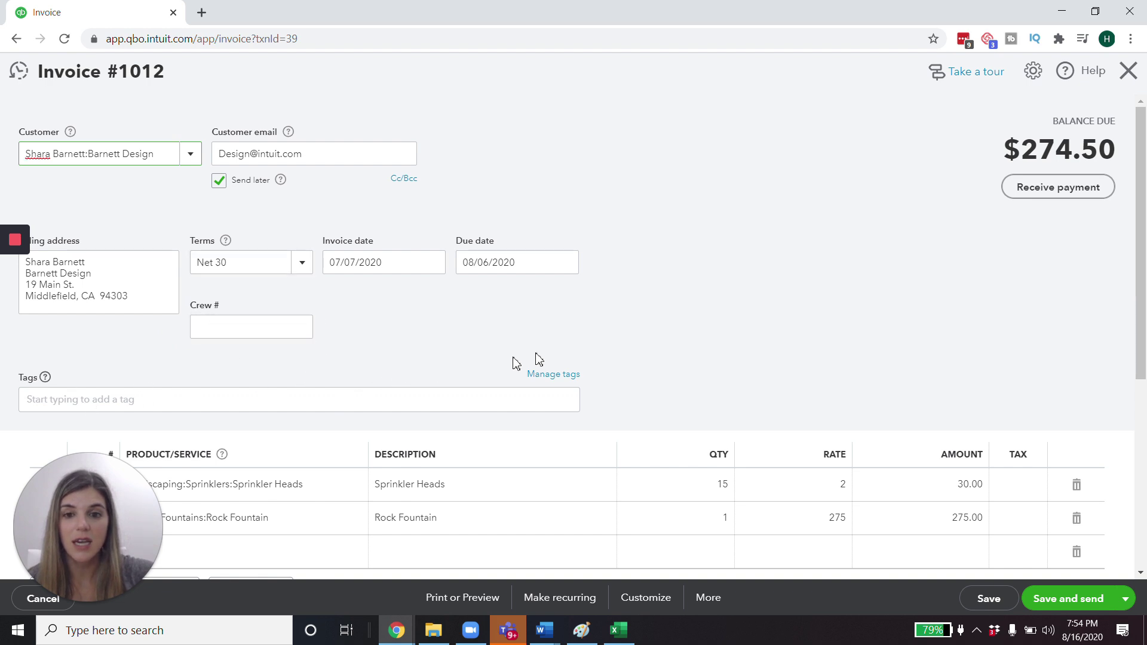
Step: Review invoice #1012's Net 30 terms, two line items and totals, then close it
scroll(607, 350, "down", 3)
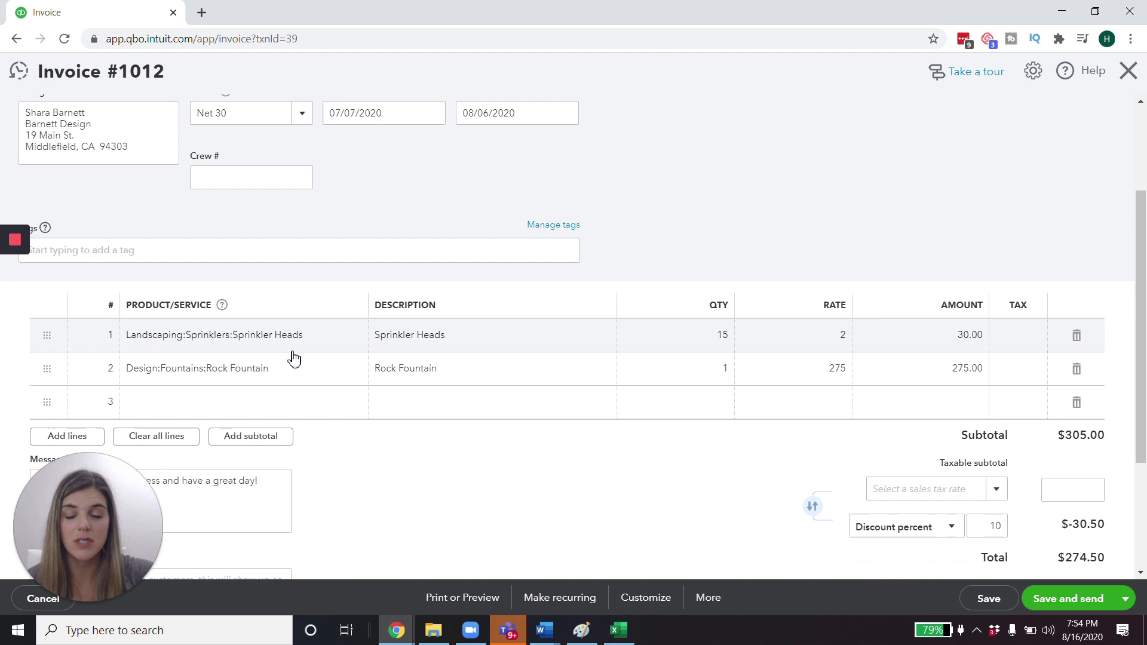
scroll(866, 430, "down", 3)
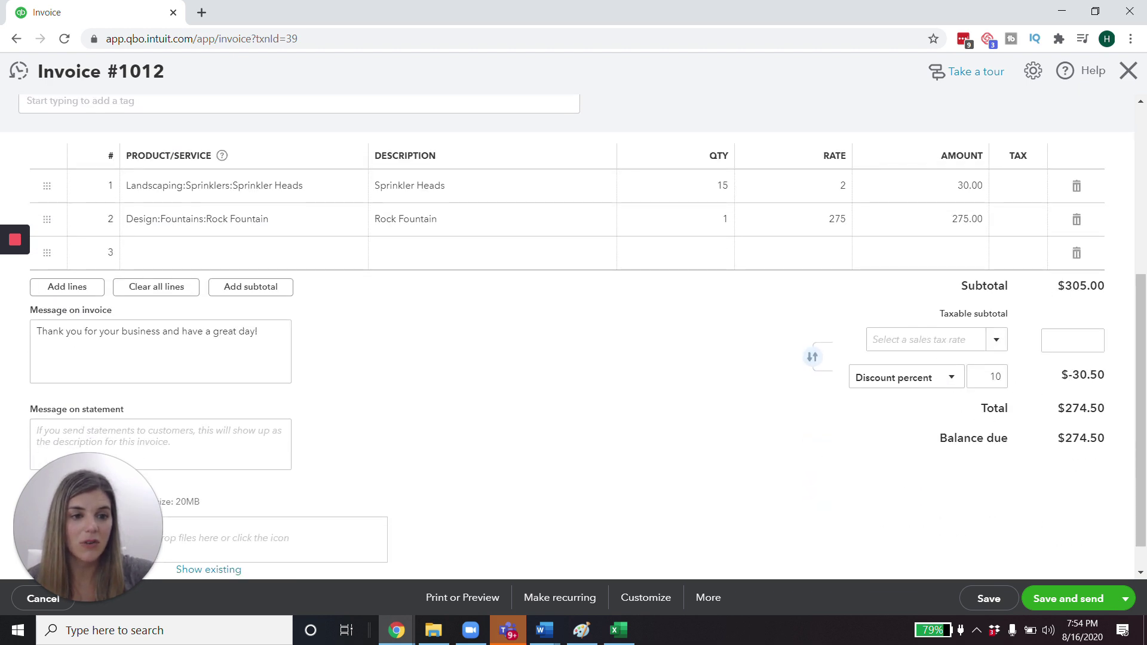
scroll(333, 430, "down", 1)
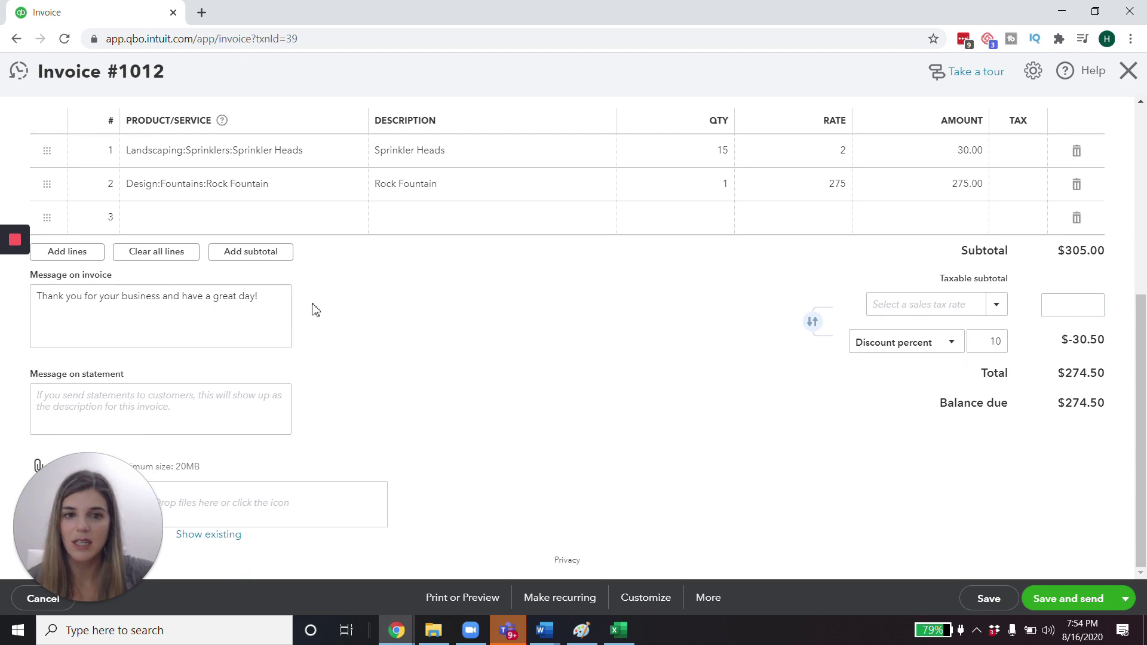
scroll(550, 385, "up", 6)
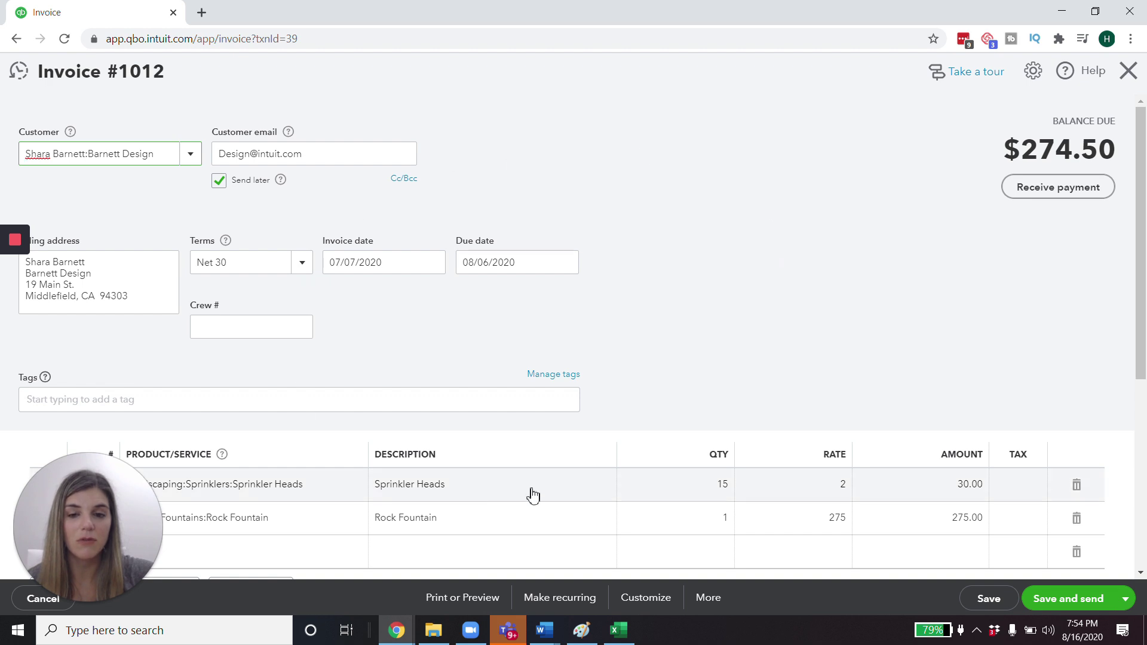
scroll(794, 449, "down", 1)
scroll(794, 449, "down", 2)
scroll(794, 448, "up", 2)
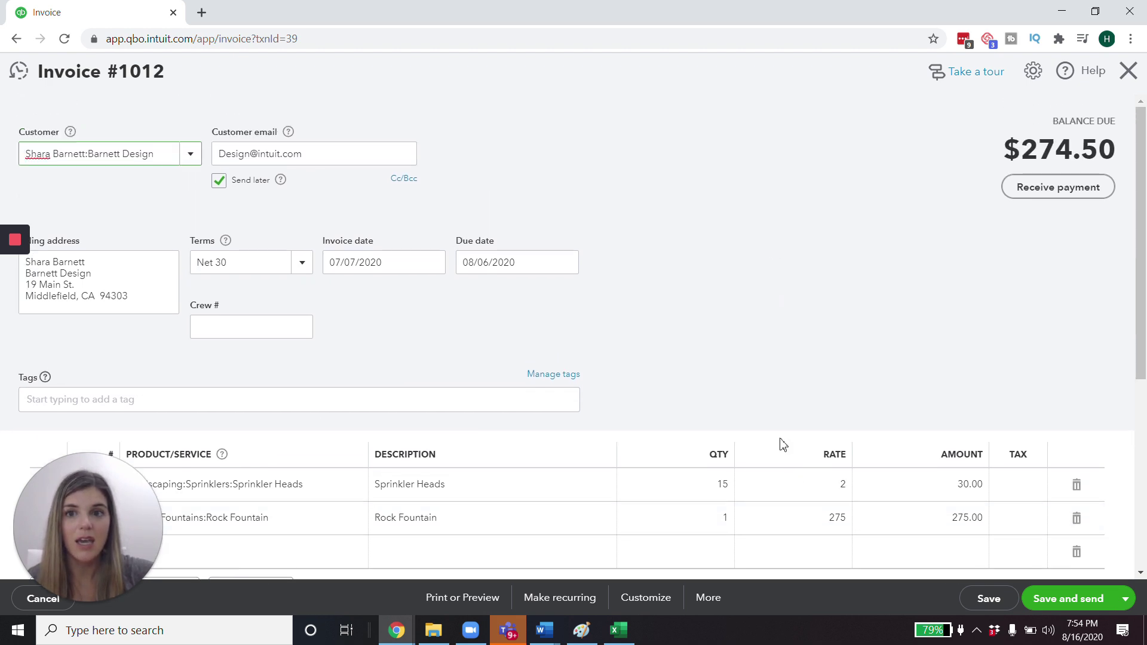
left_click(1129, 71)
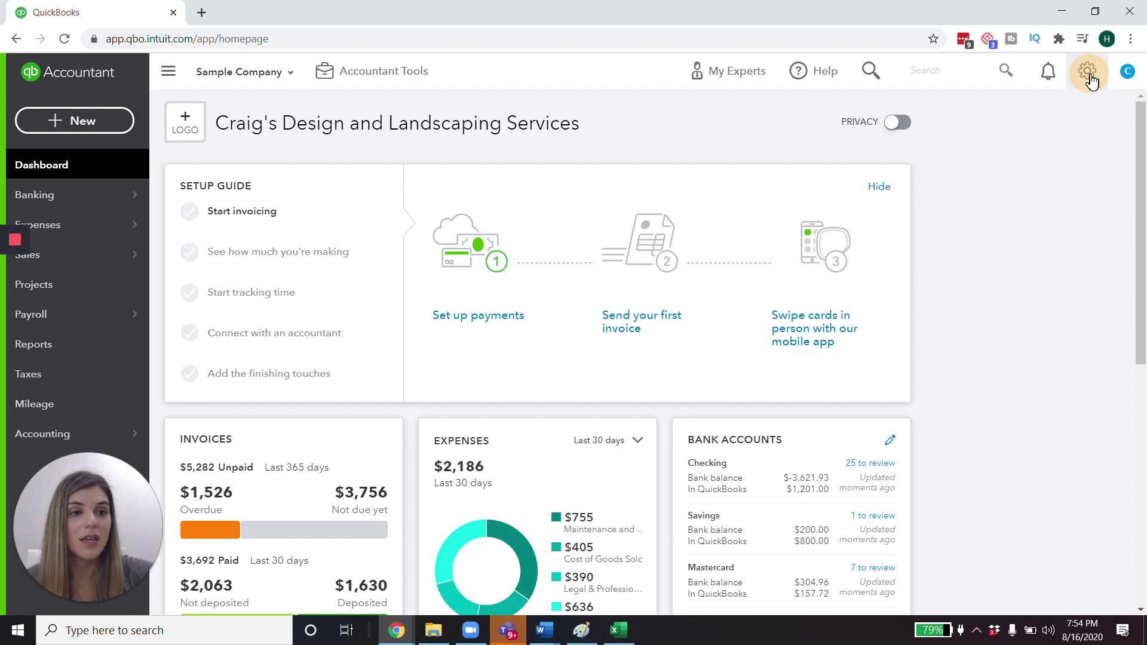
Step: Review the Sales settings in Account and settings, then open Customize look and feel
left_click(1089, 76)
left_click(473, 153)
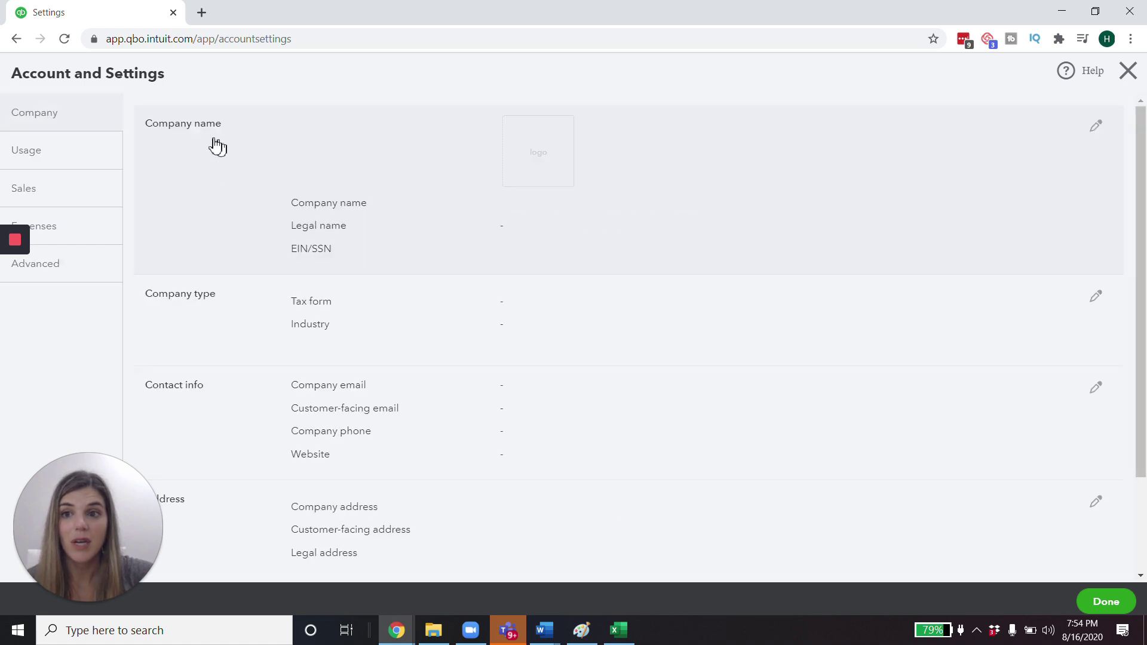
left_click(52, 199)
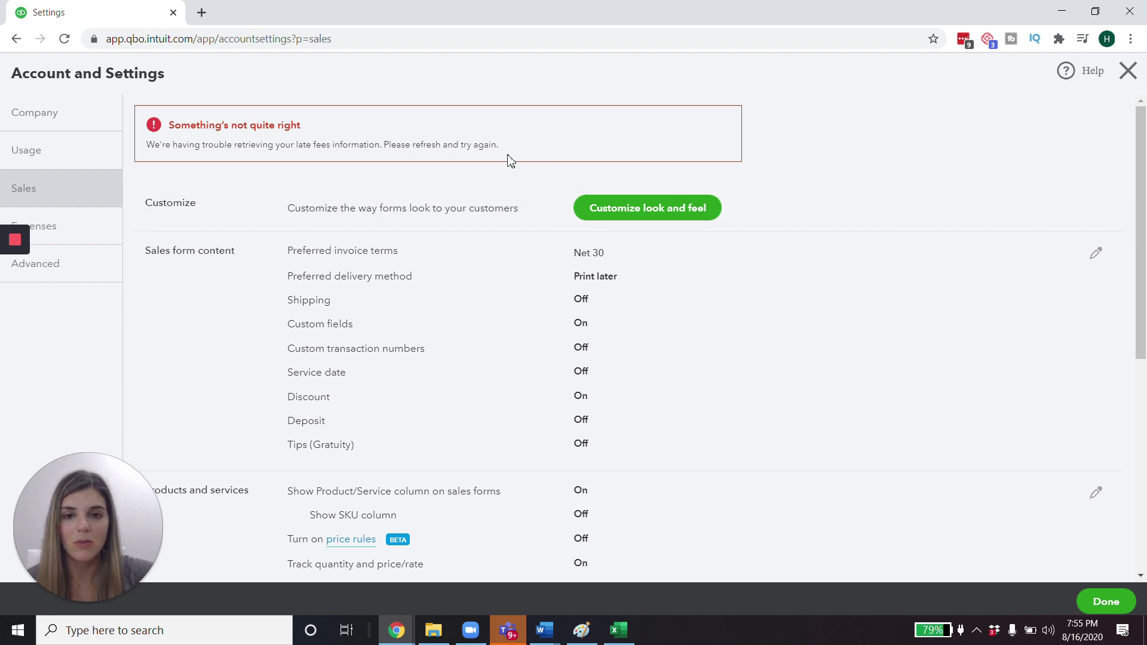
scroll(523, 167, "down", 2)
scroll(522, 166, "up", 1)
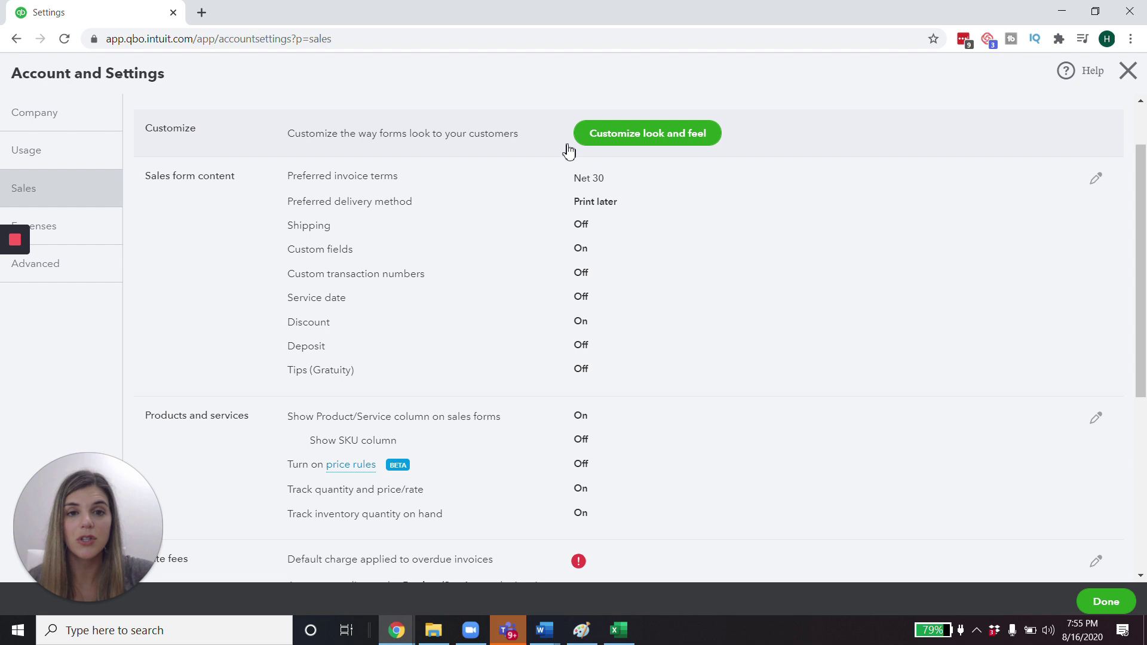
left_click(700, 137)
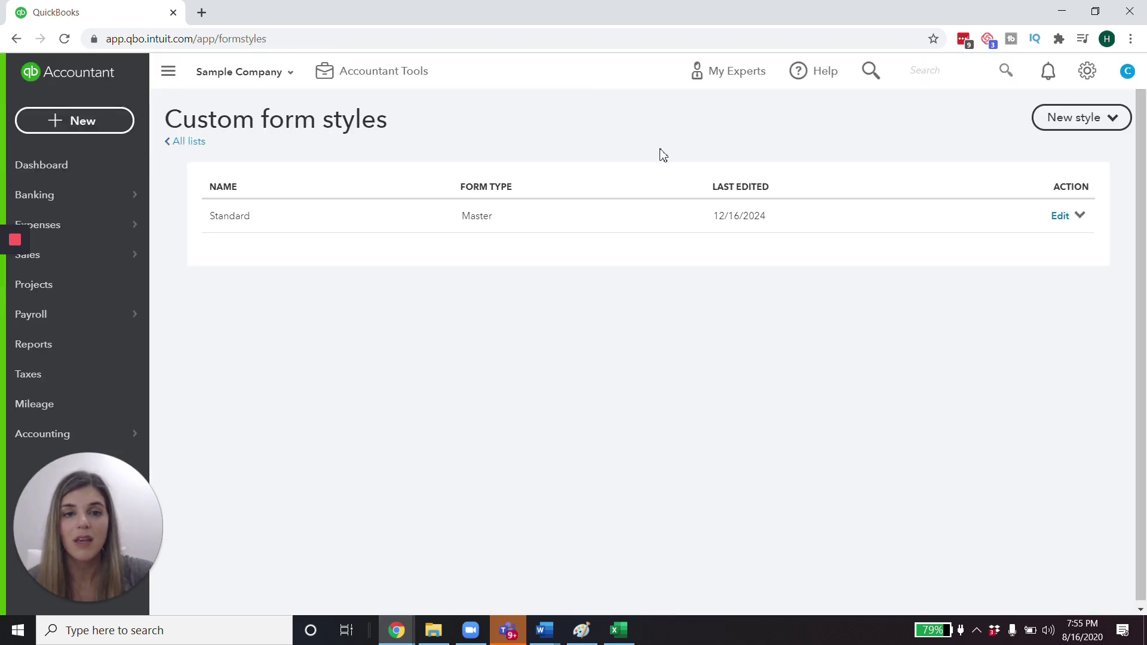
Step: Inspect the Standard style's Content tab header and form name, then exit the editor
left_click(1060, 215)
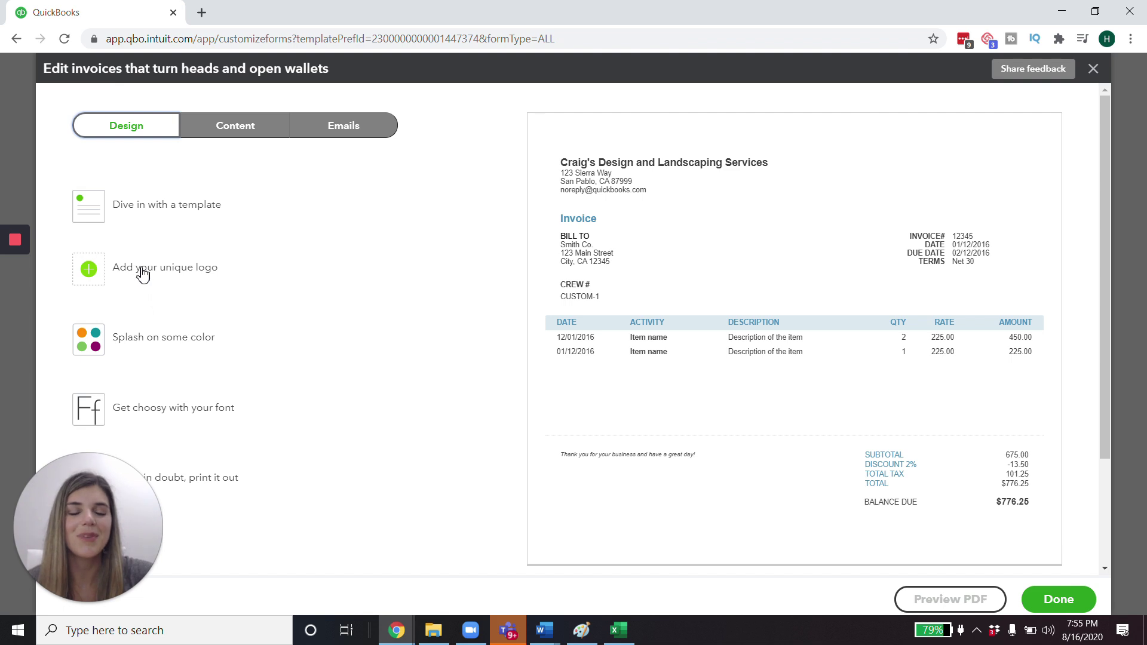
left_click(259, 131)
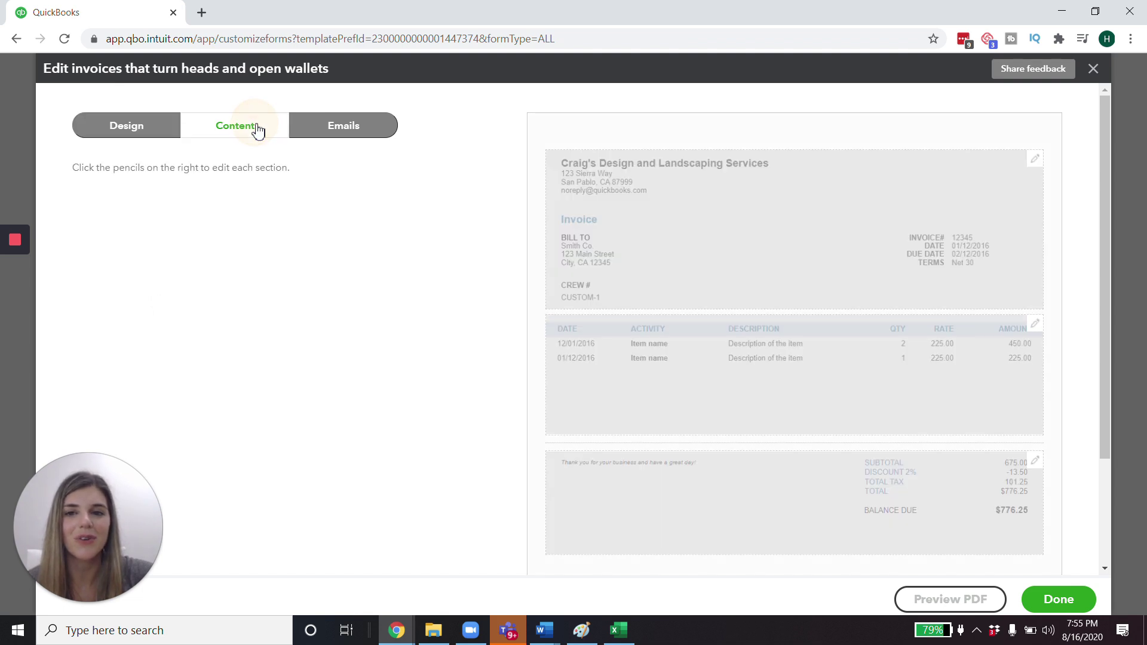
left_click(1039, 157)
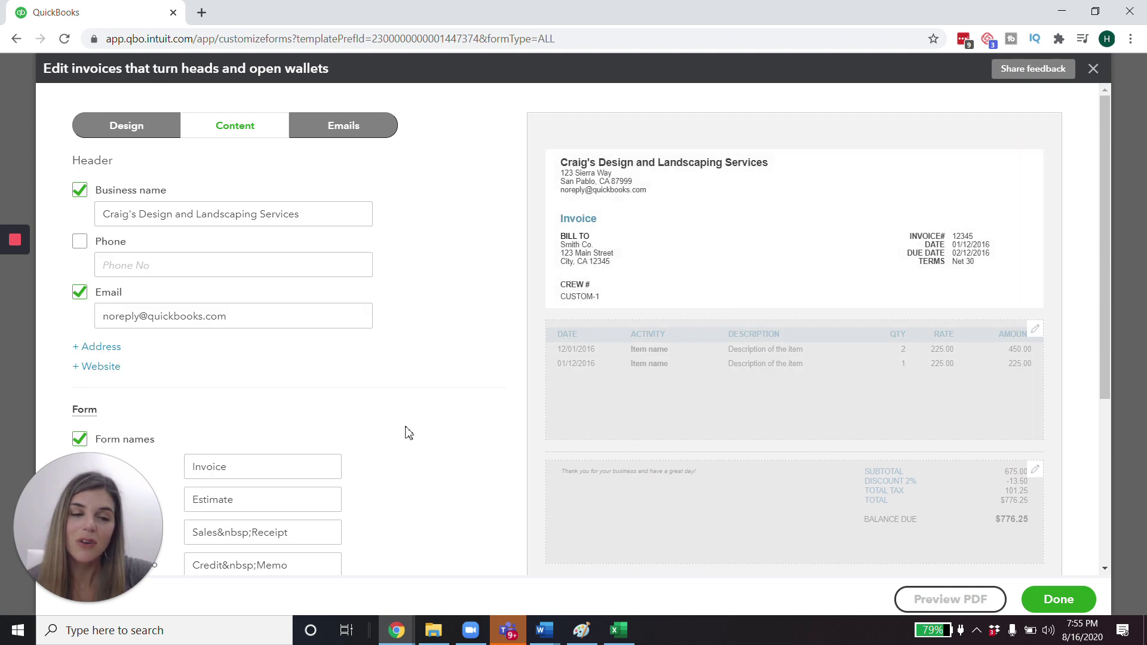
scroll(427, 410, "down", 2)
scroll(428, 410, "down", 2)
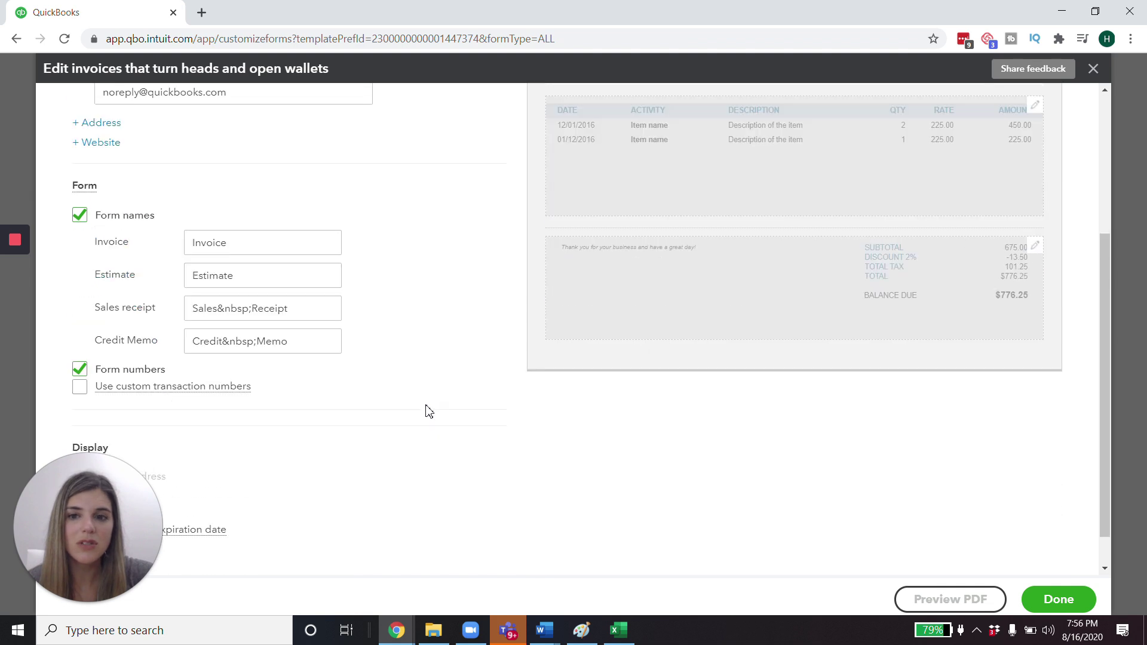
scroll(428, 410, "up", 4)
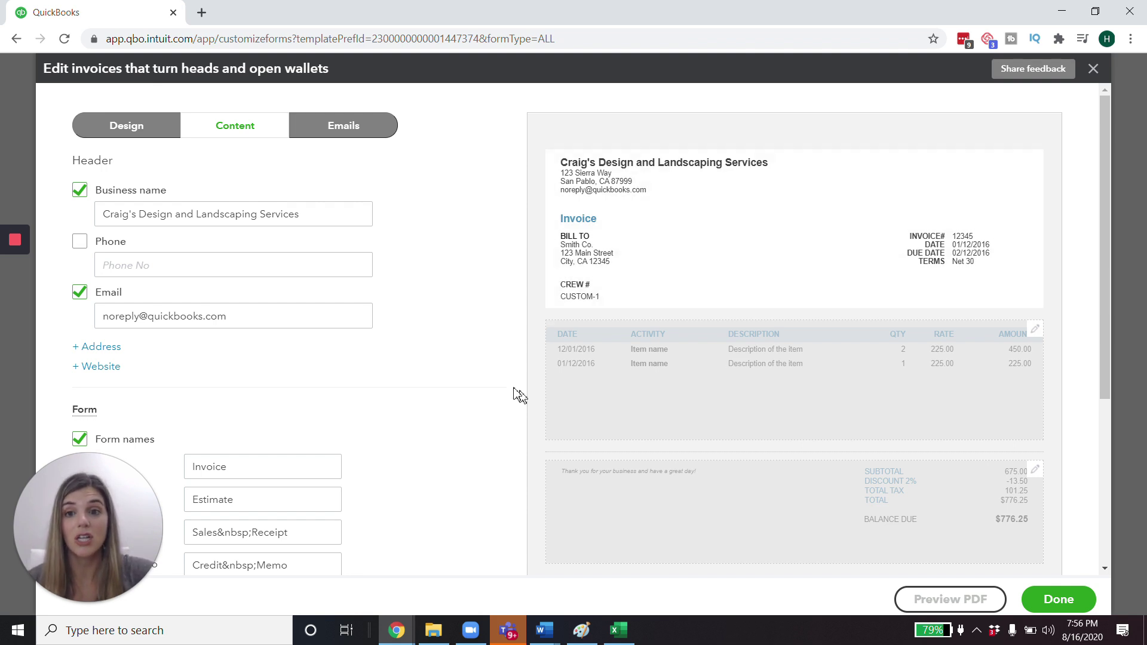
scroll(492, 380, "down", 3)
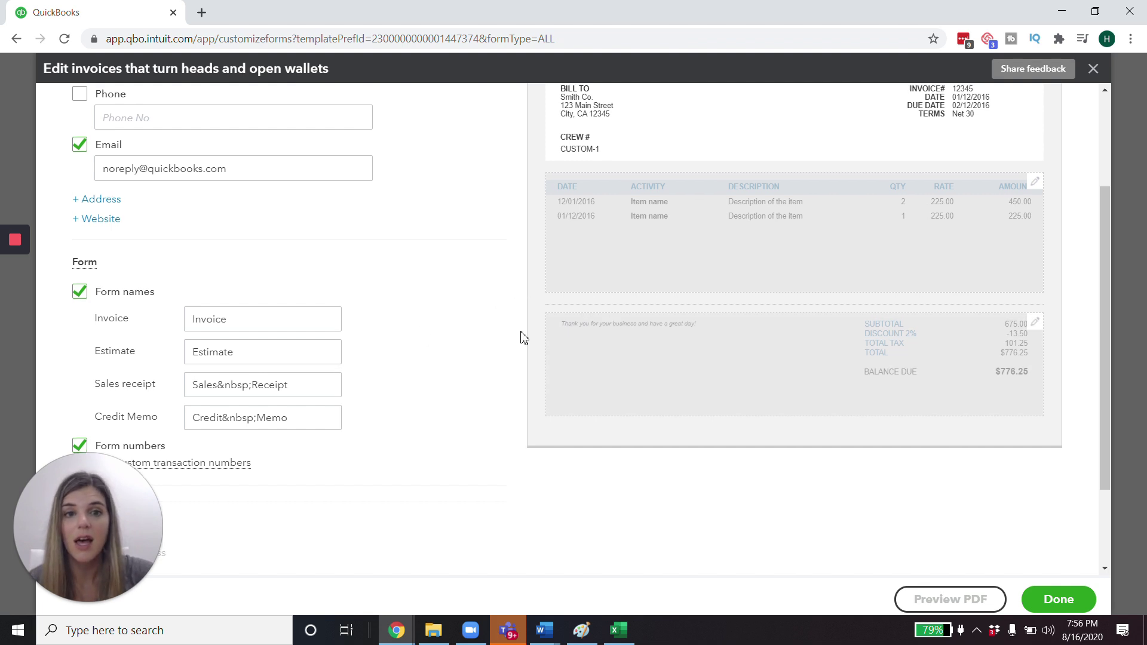
scroll(526, 358, "up", 3)
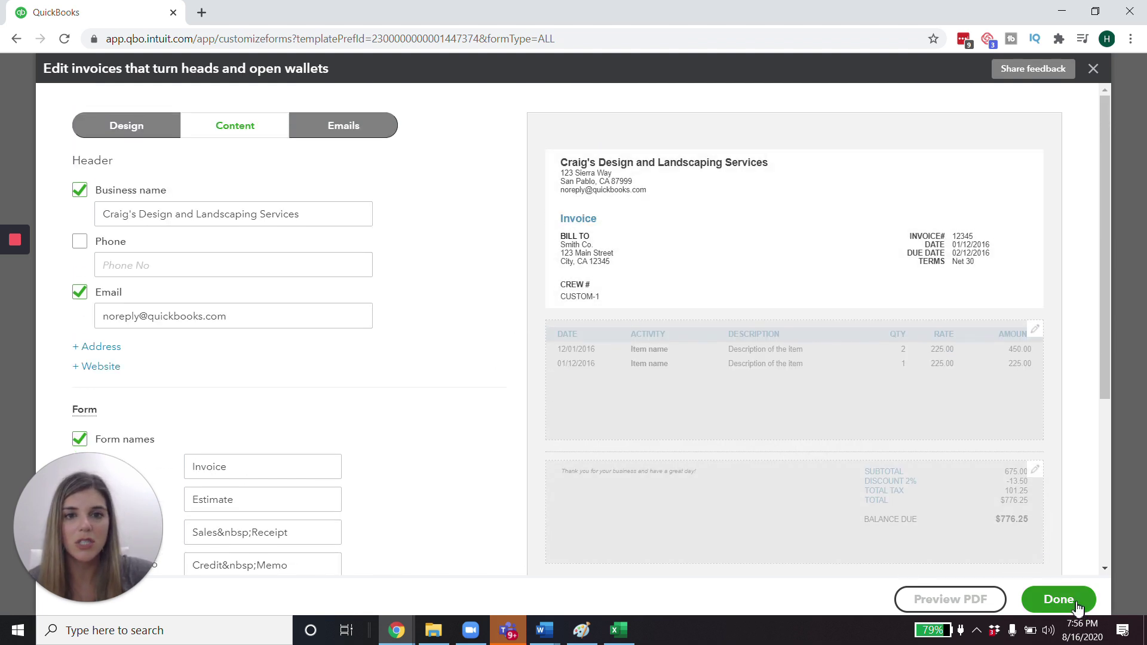
left_click(1088, 78)
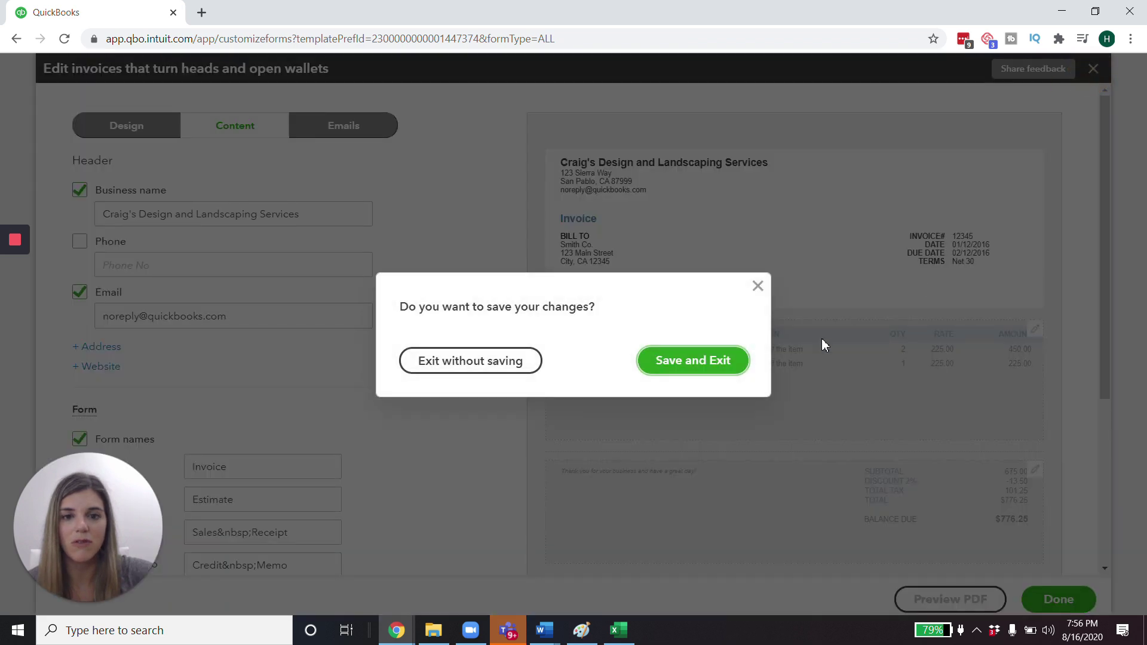
Step: Save and exit the style editor, edit Sales form content, and list the invoice term choices
left_click(677, 368)
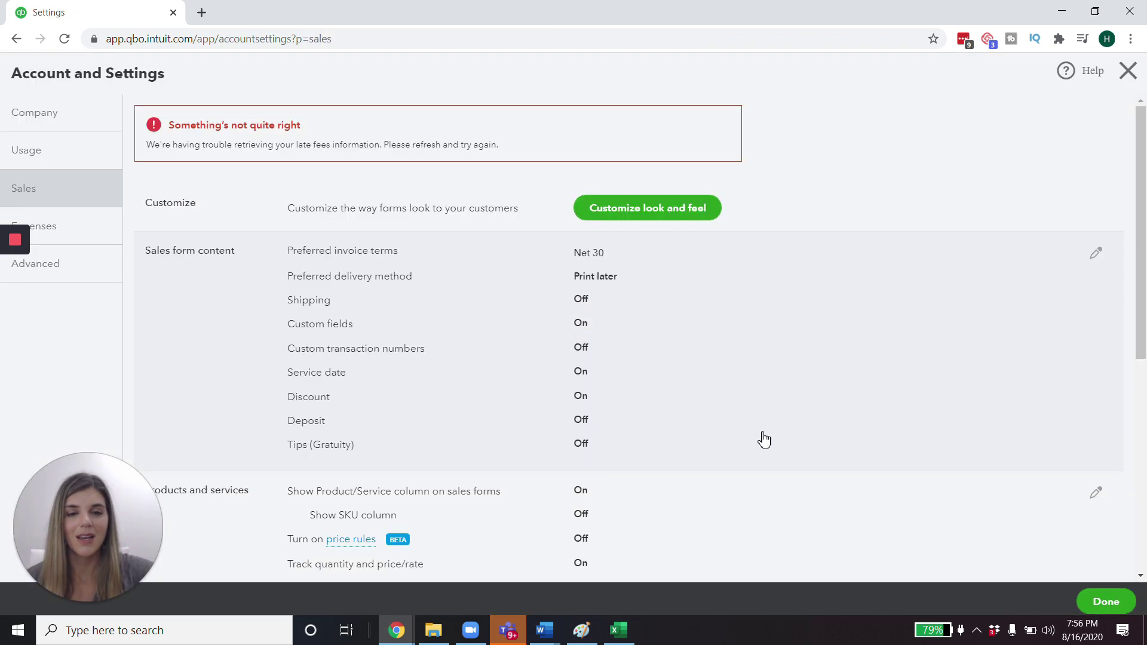
left_click(1099, 255)
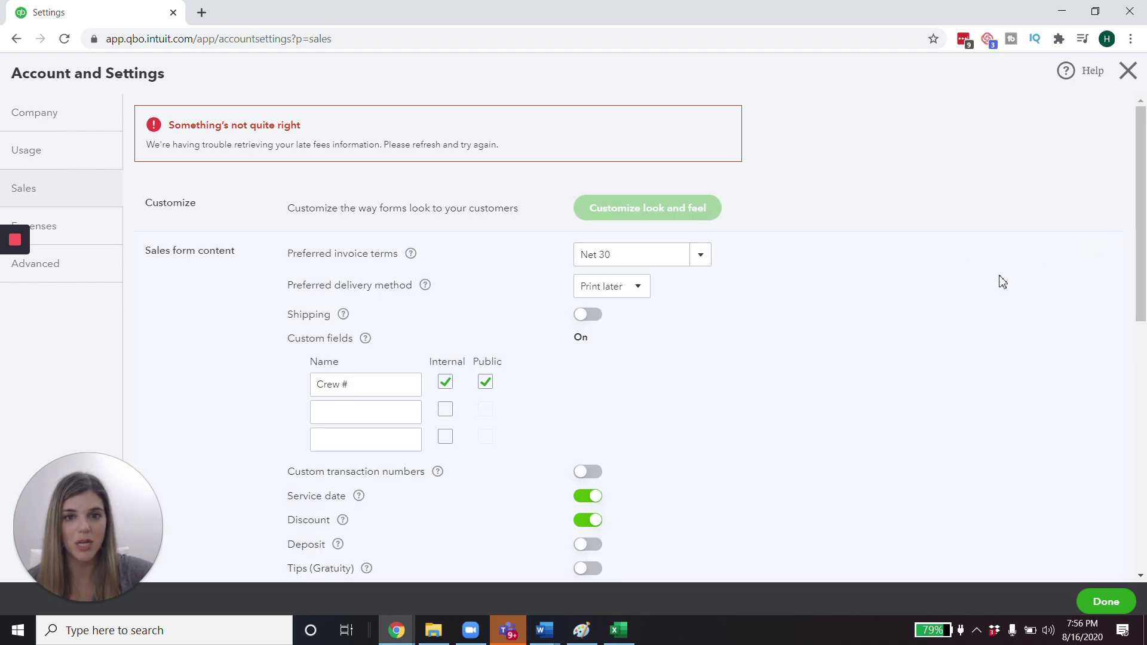
left_click(701, 263)
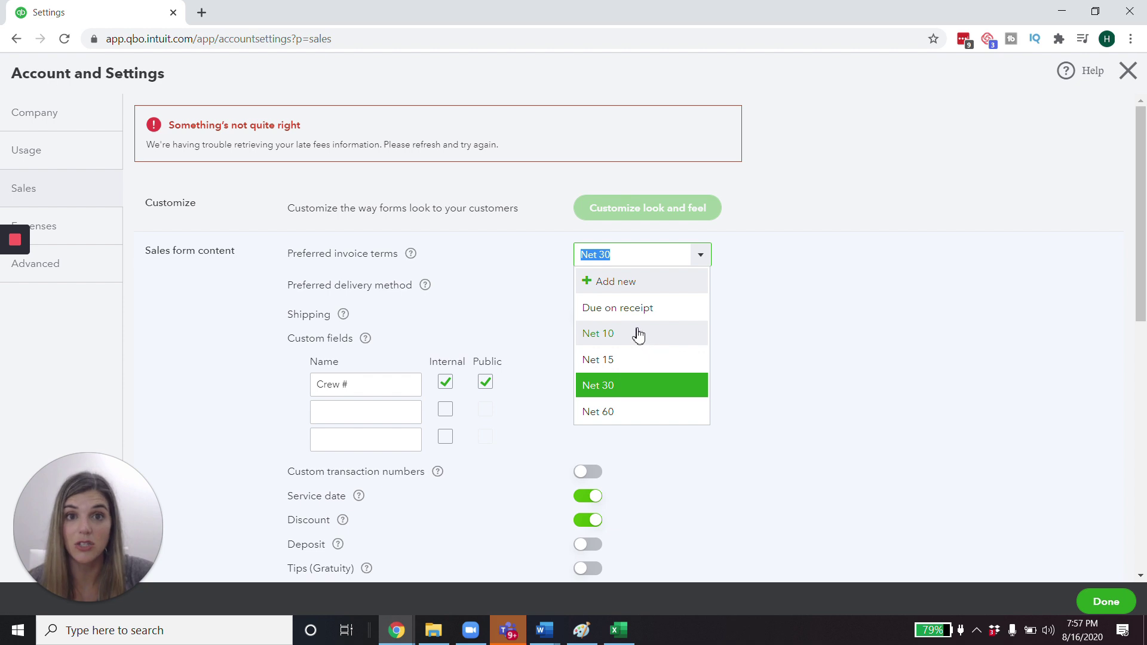
Step: View the New Term form, close it unsaved, and focus the empty preferred terms field
left_click(646, 291)
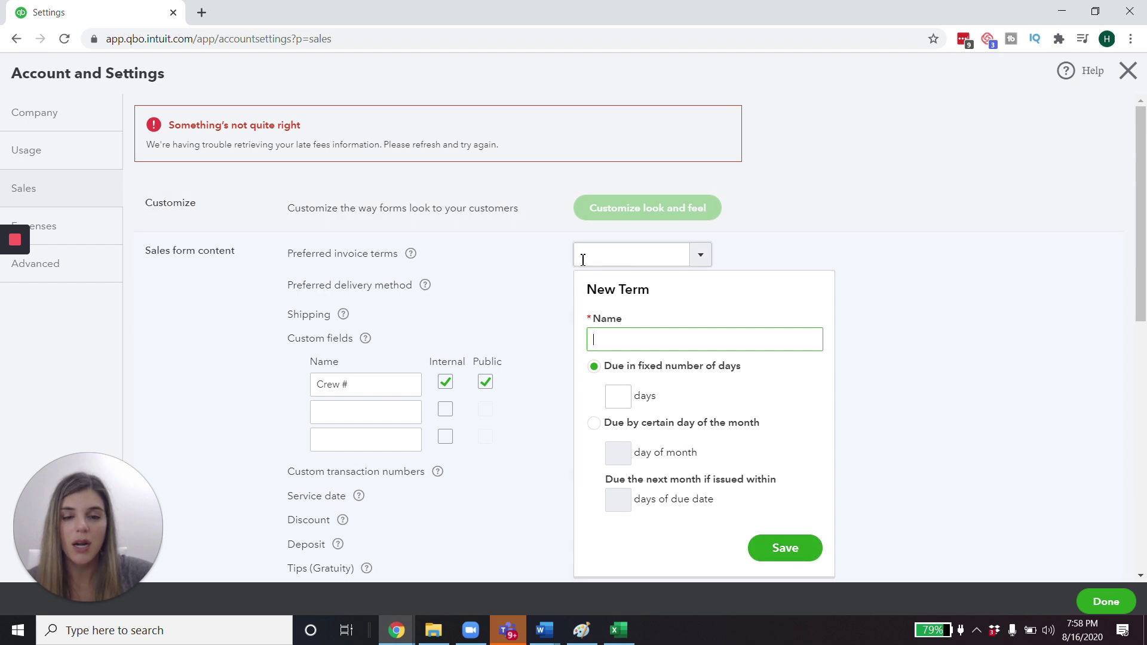
left_click(946, 305)
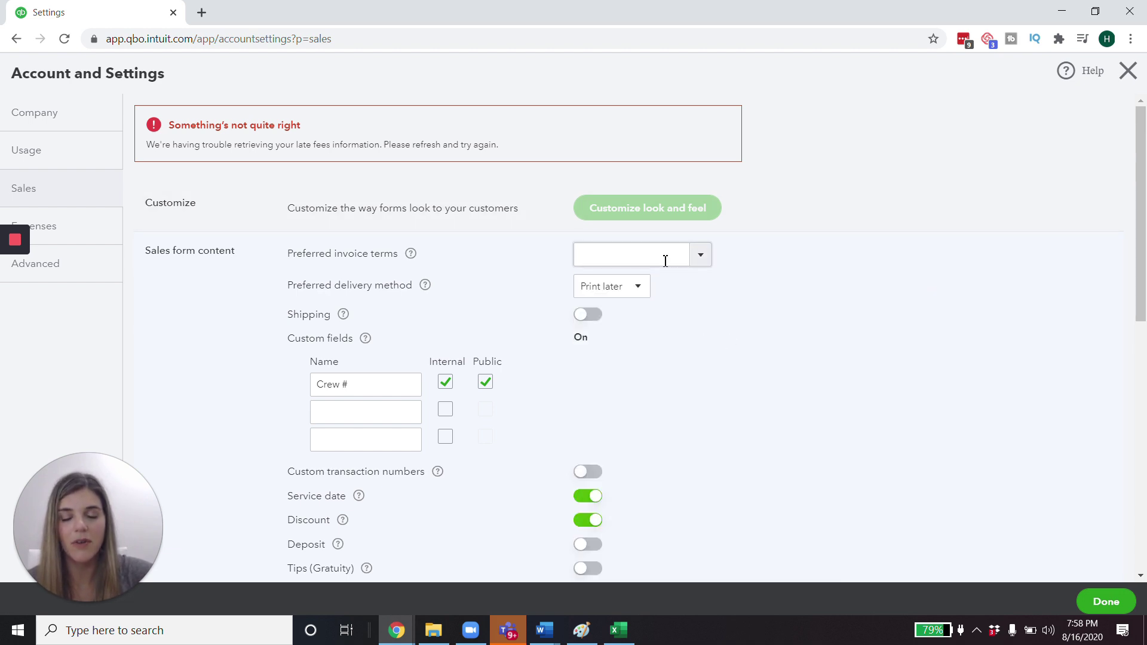
left_click(610, 260)
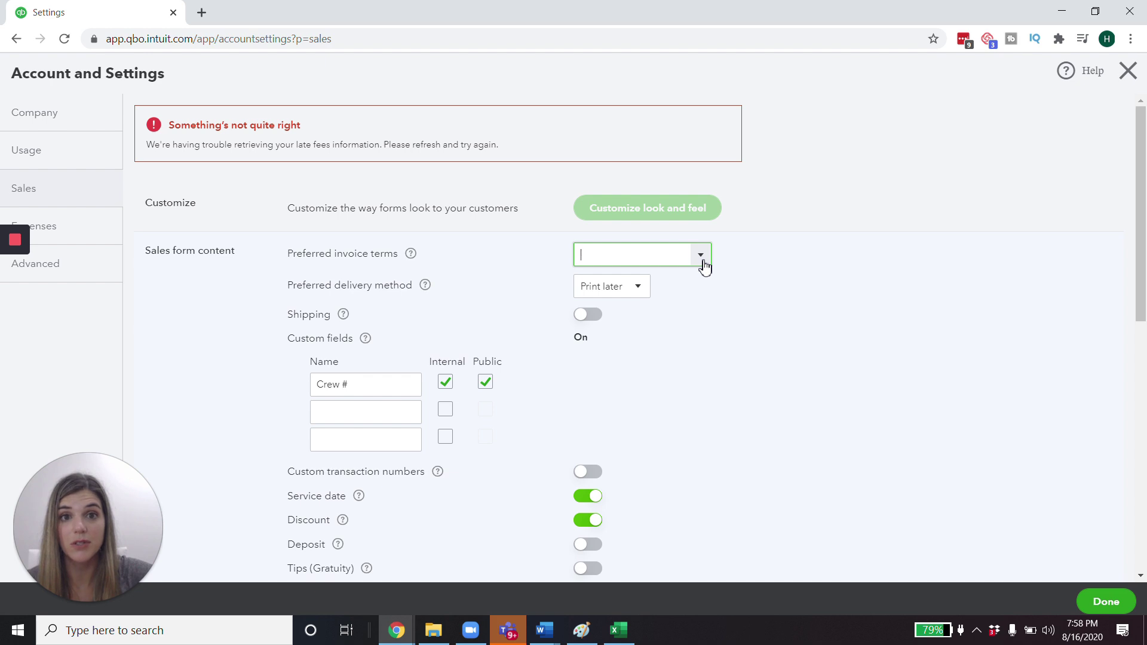
Step: Toggle Deposit and Discount back to their original states, cancel the changes, and edit Late fees
scroll(384, 430, "down", 1)
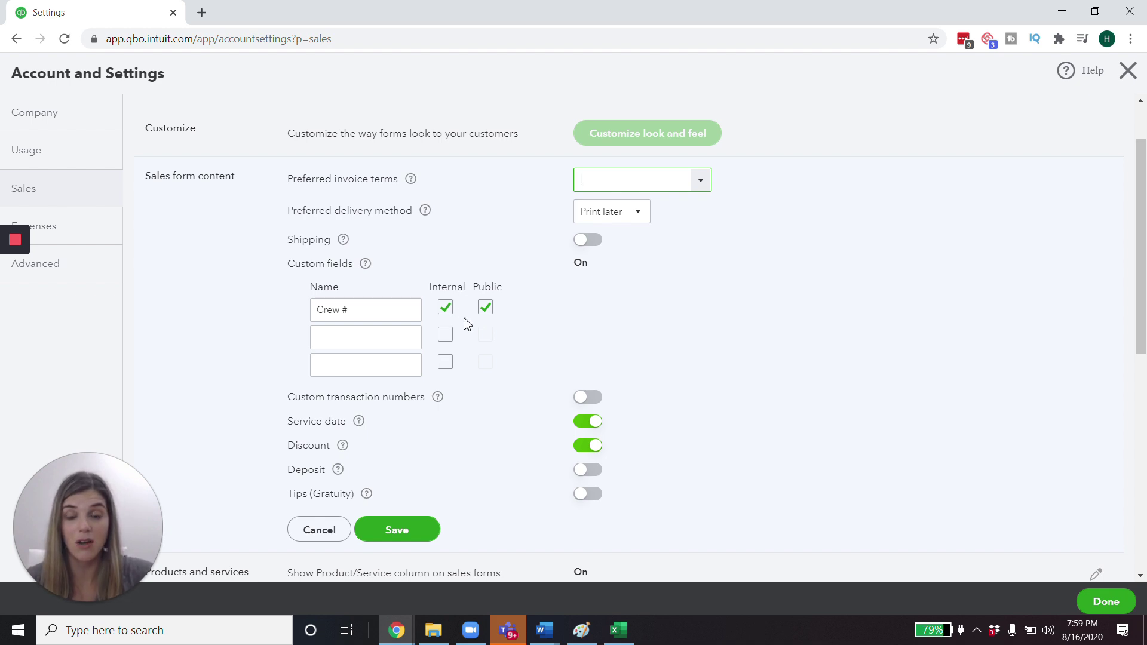
scroll(469, 355, "down", 4)
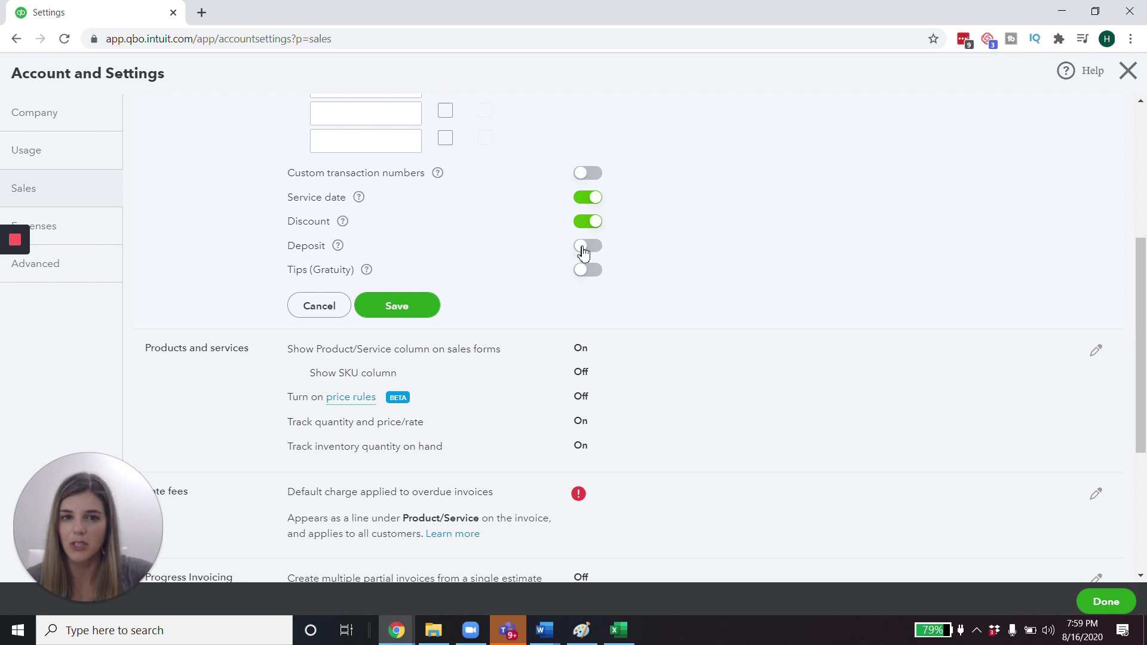
left_click(583, 250)
left_click(584, 247)
left_click(589, 224)
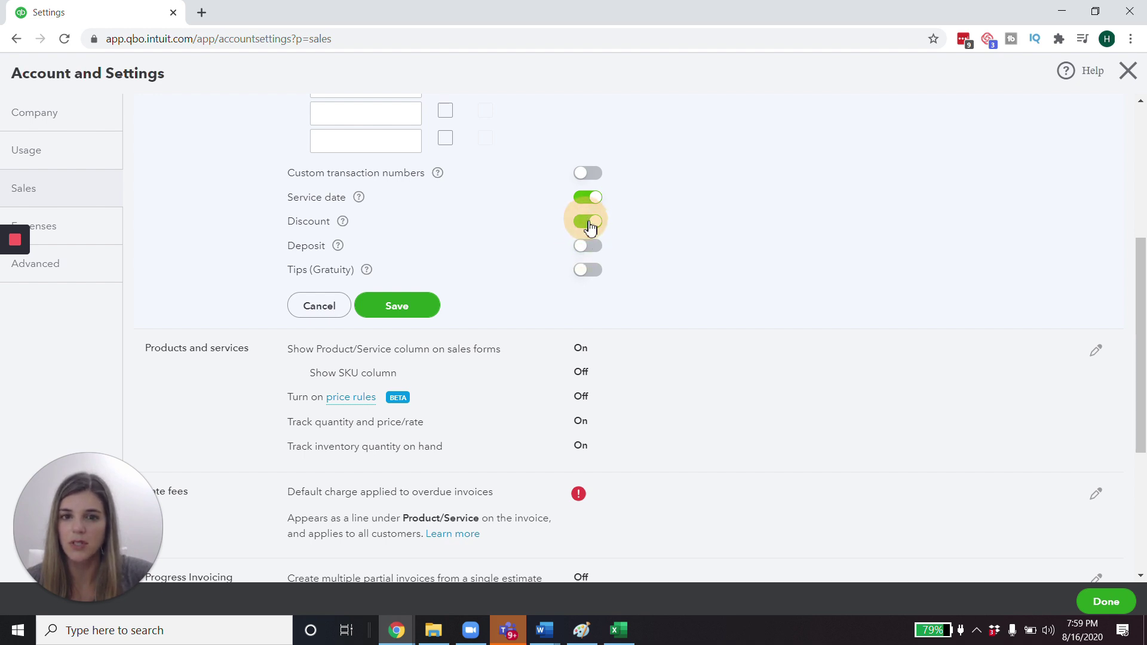
scroll(632, 254, "down", 1)
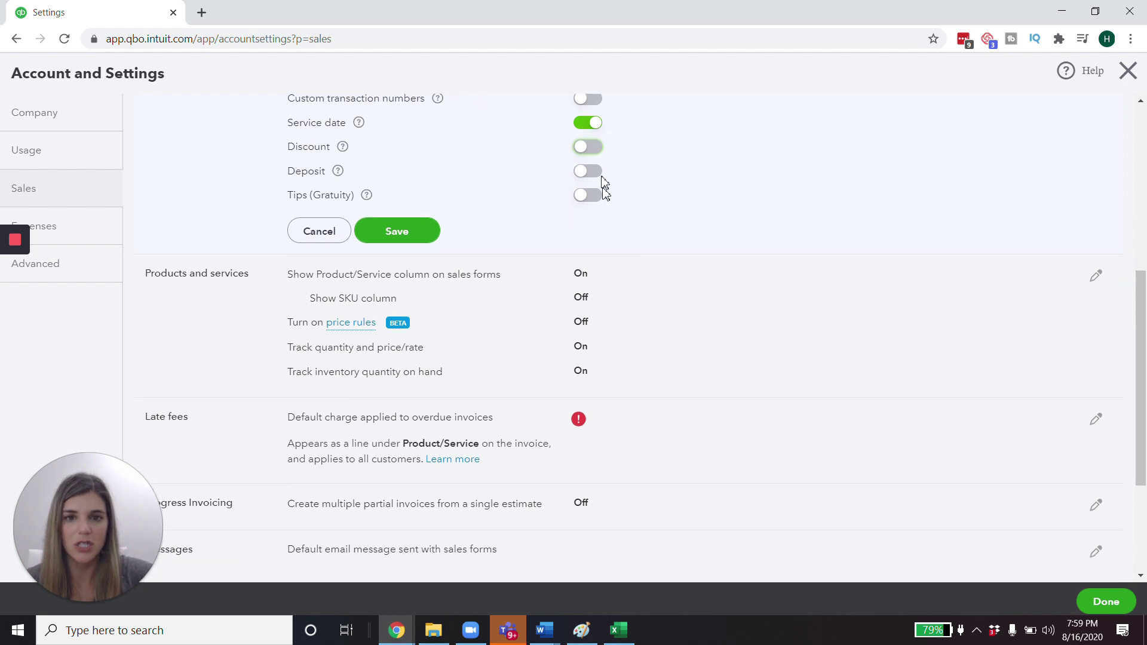
left_click(590, 148)
left_click(321, 236)
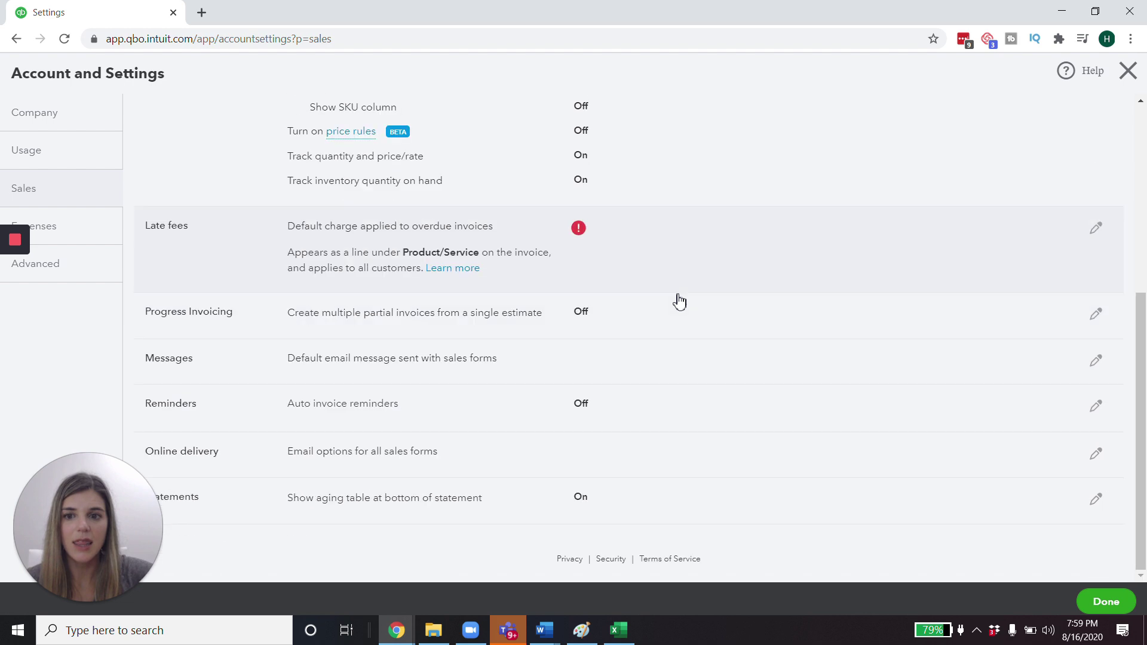
left_click(618, 264)
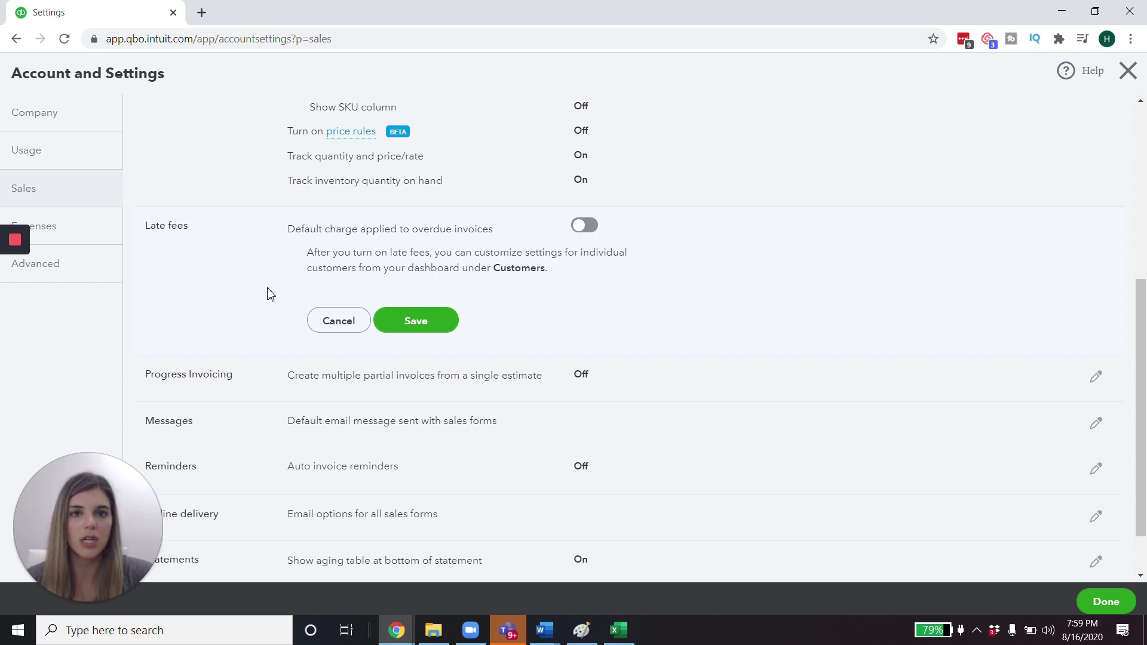
Step: Turn on late fees for overdue invoices and enter an amount of 50
left_click(582, 227)
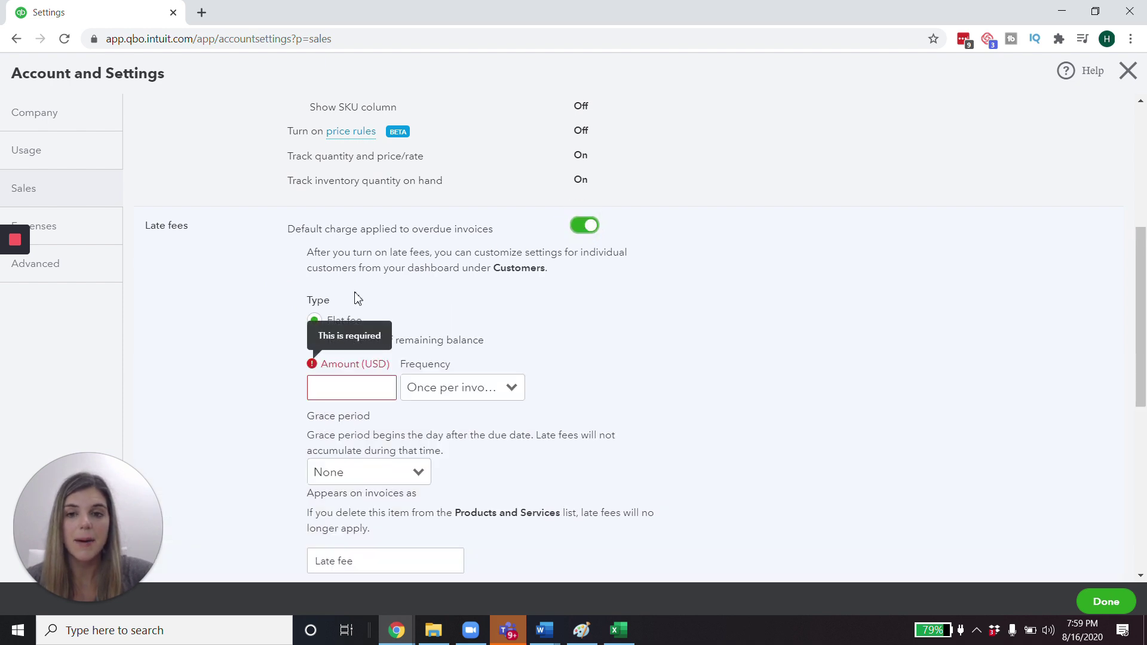
scroll(569, 275, "down", 1)
scroll(570, 275, "down", 1)
scroll(564, 268, "up", 1)
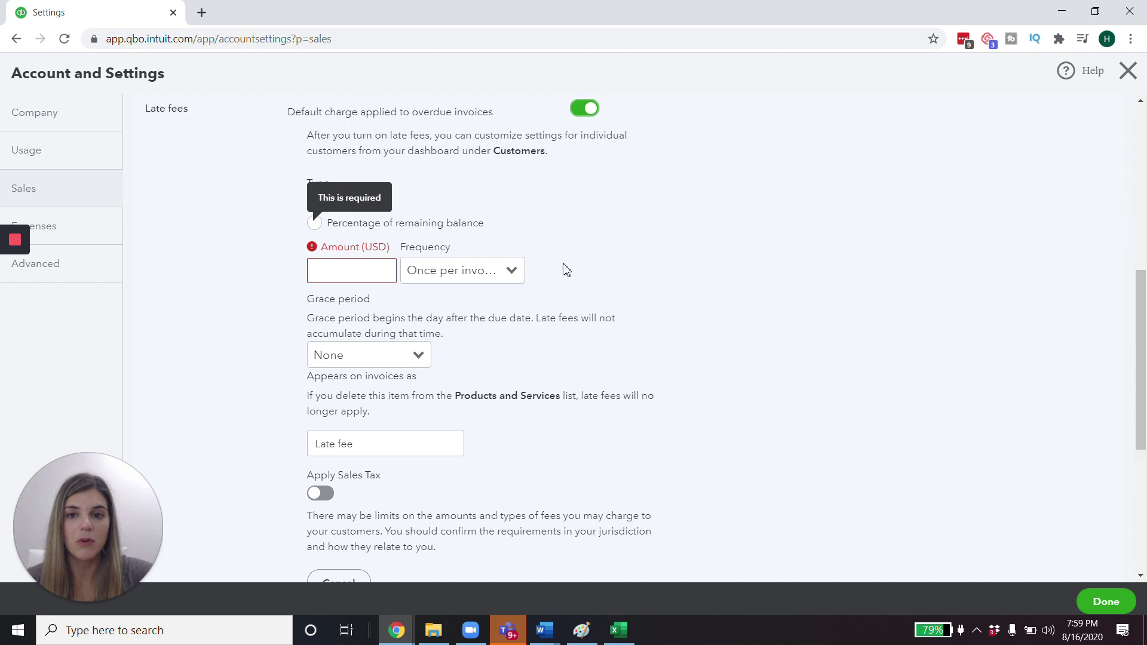
left_click(348, 313)
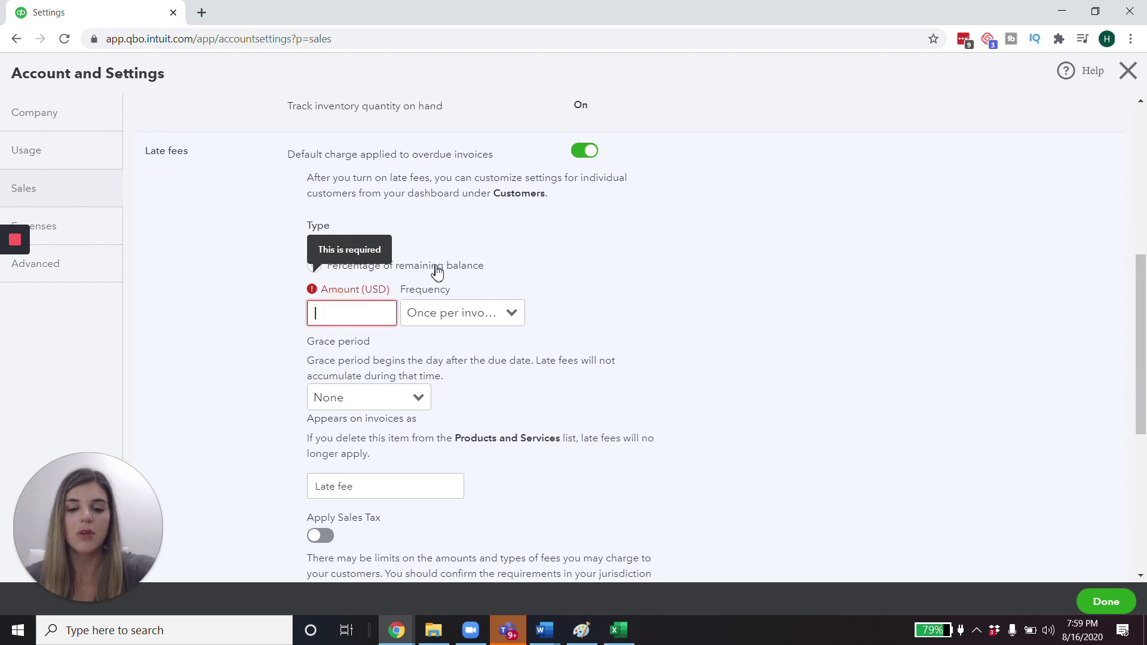
type("50")
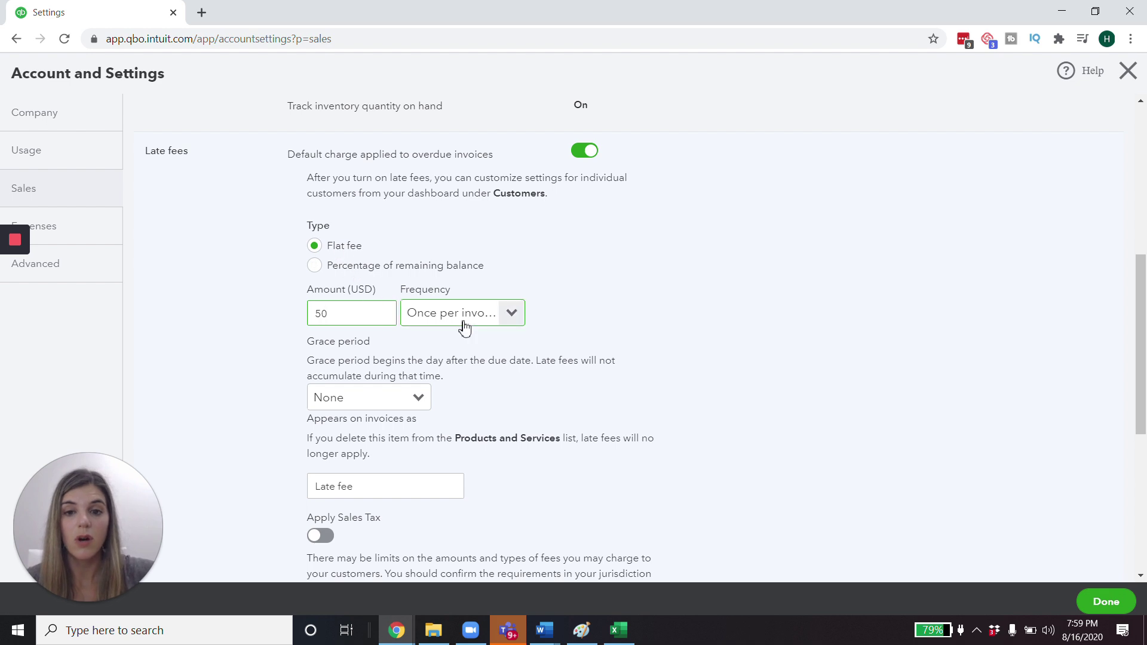
Step: Charge the late fee as 1% of remaining balance, once per invoice
left_click(510, 315)
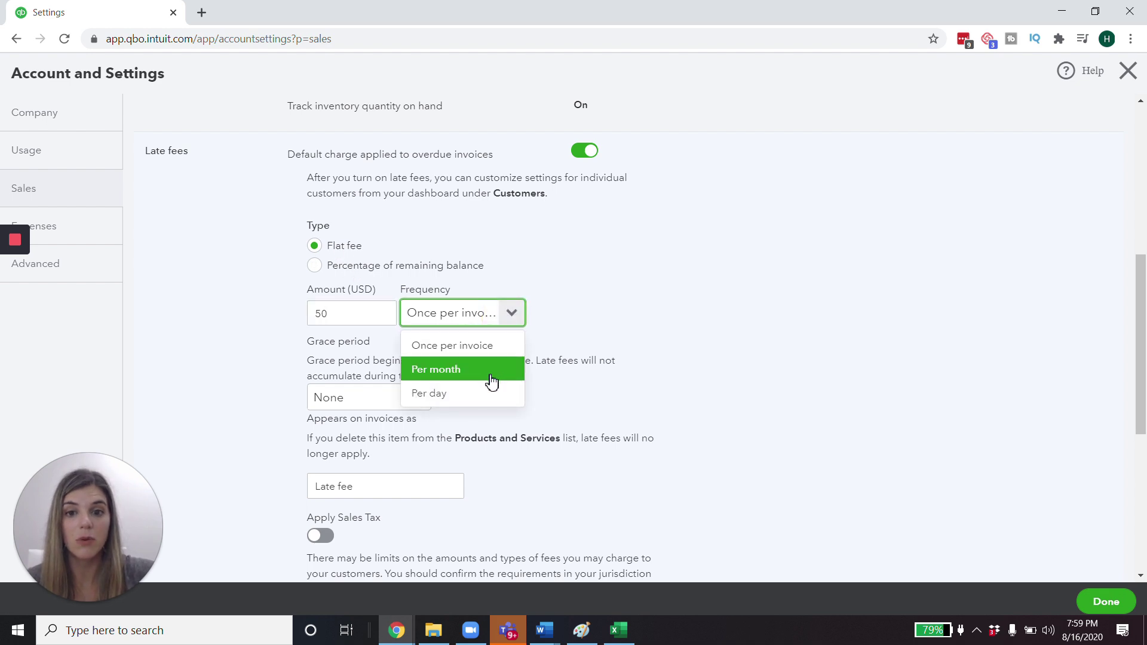
left_click(314, 266)
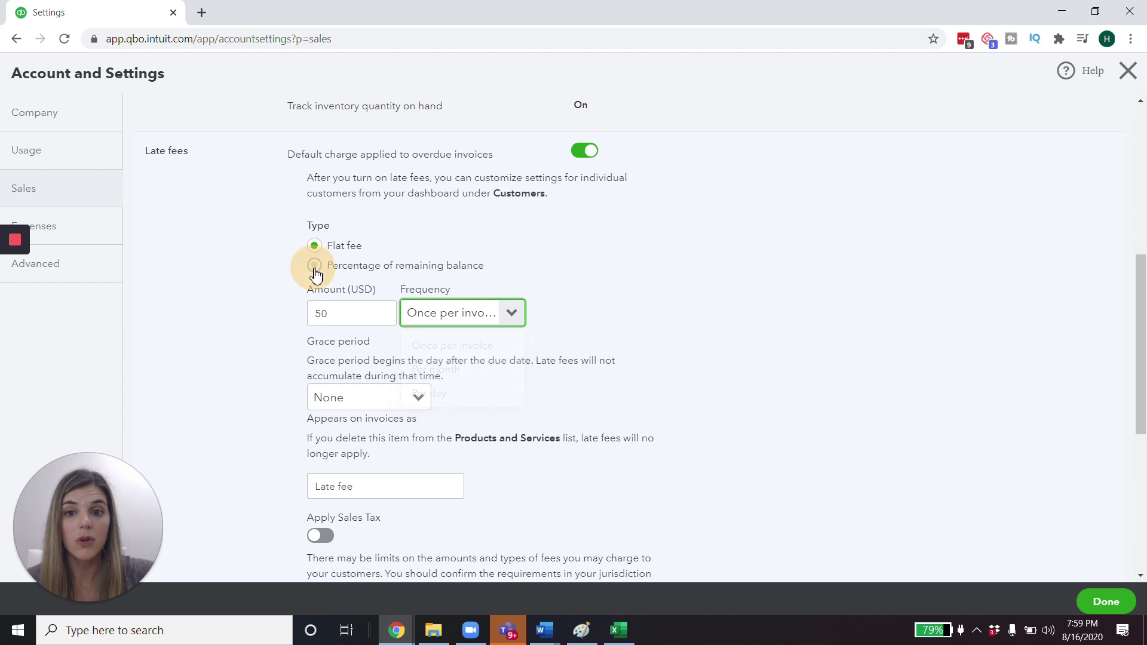
double_click(375, 314)
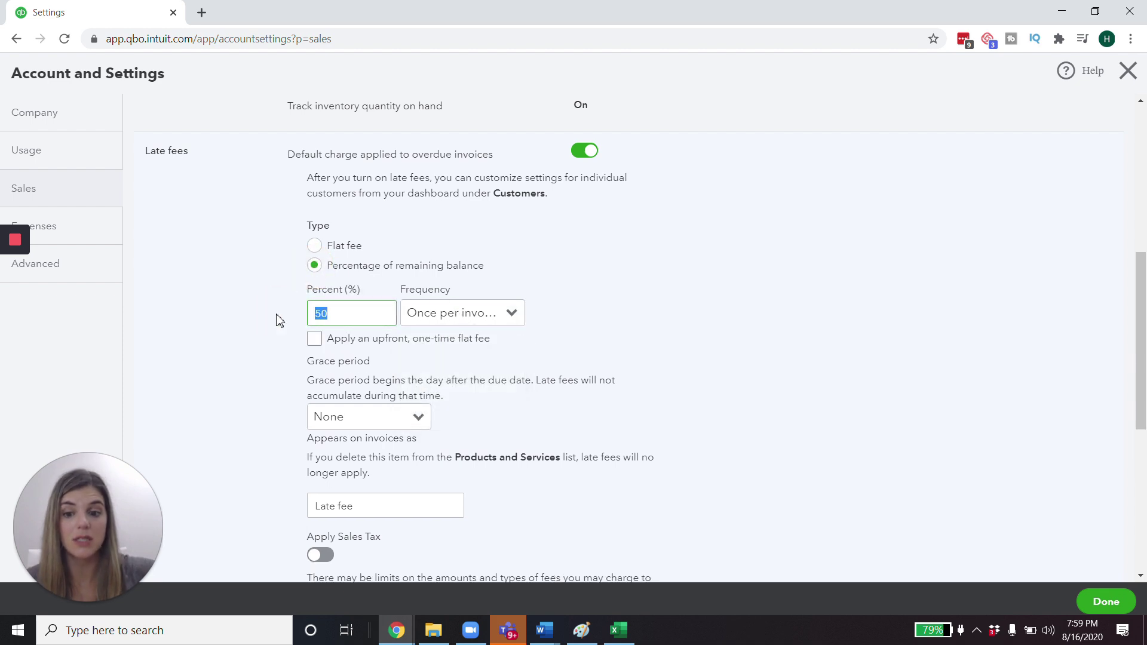
type("1")
left_click(825, 283)
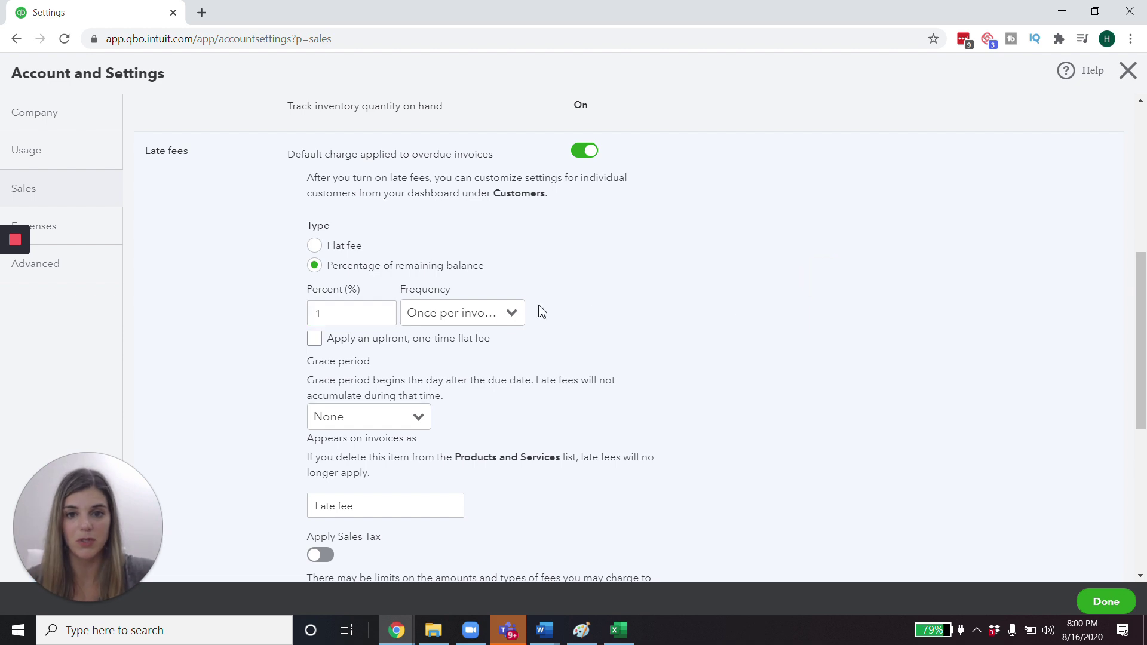
left_click(514, 323)
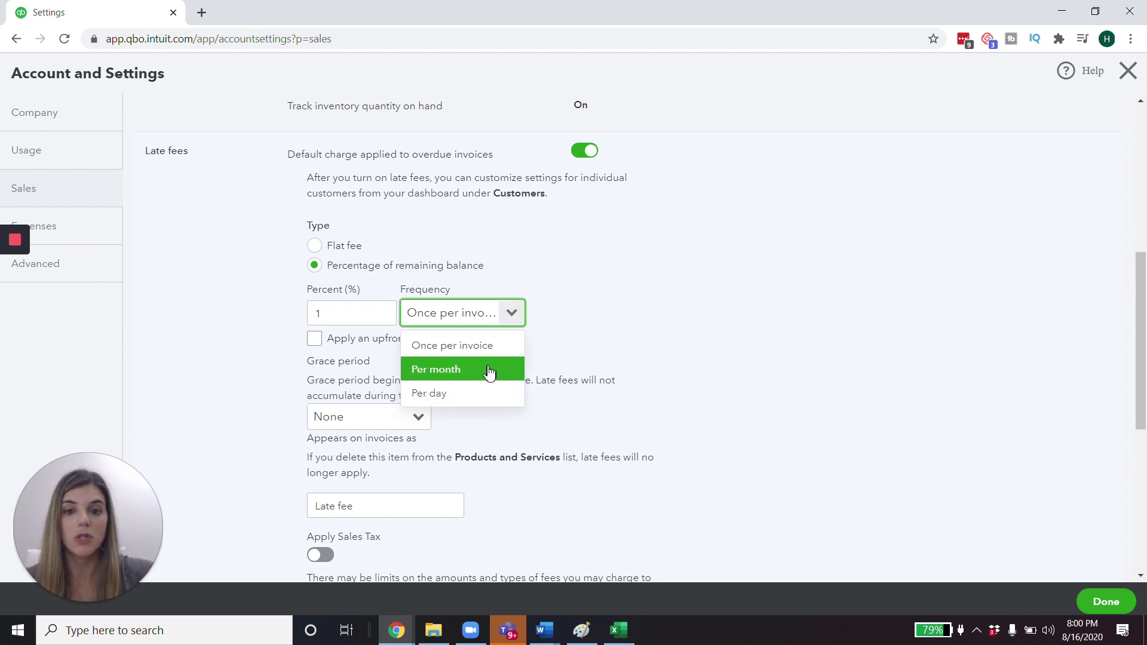
left_click(729, 330)
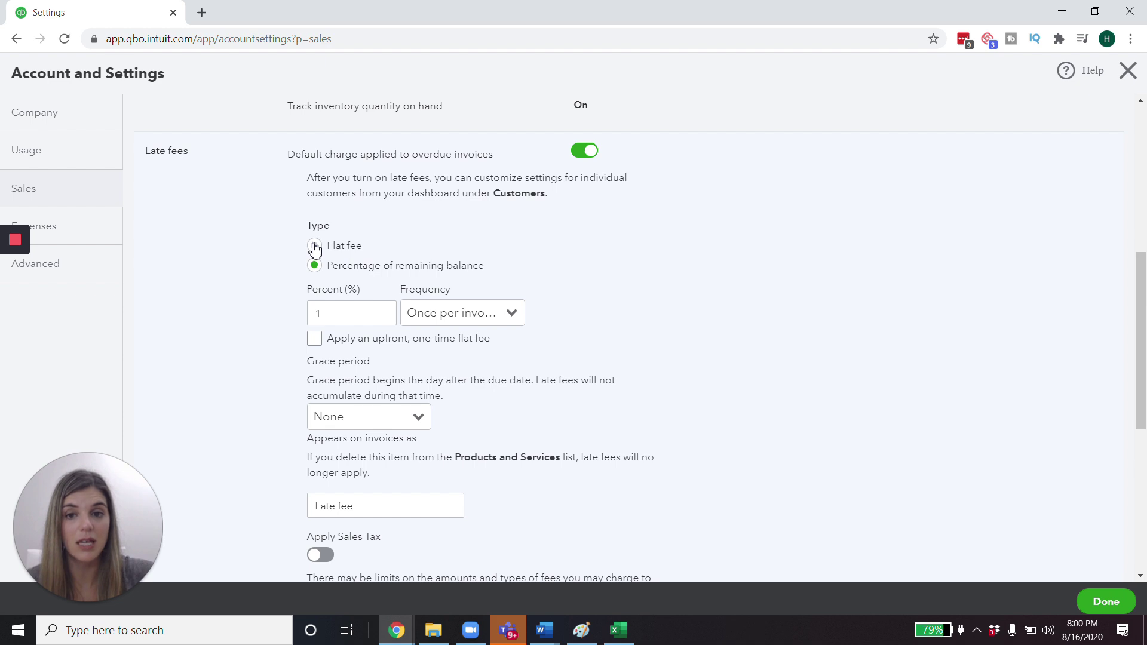
Step: Keep the late fee grace period at None
left_click(352, 418)
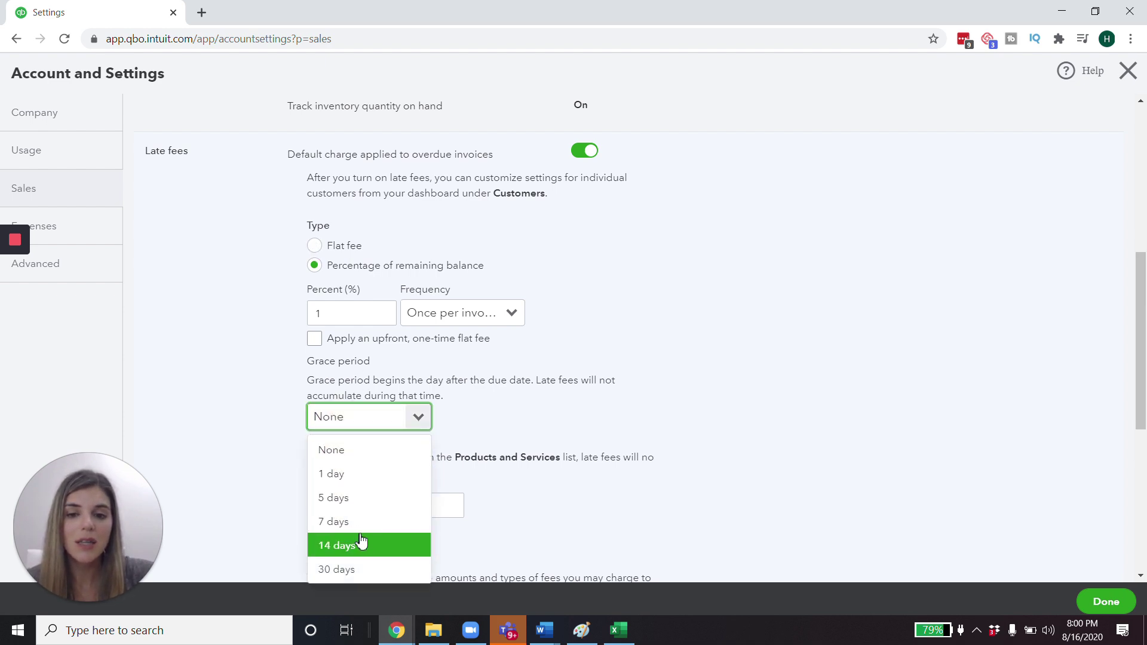
scroll(635, 443, "down", 1)
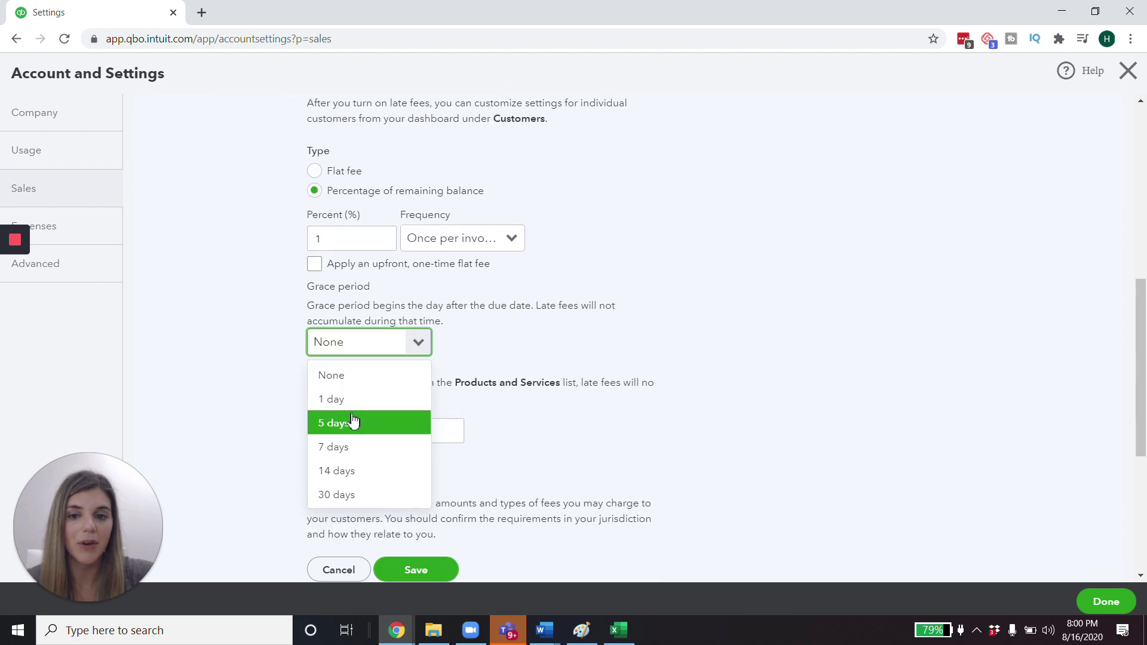
left_click(711, 224)
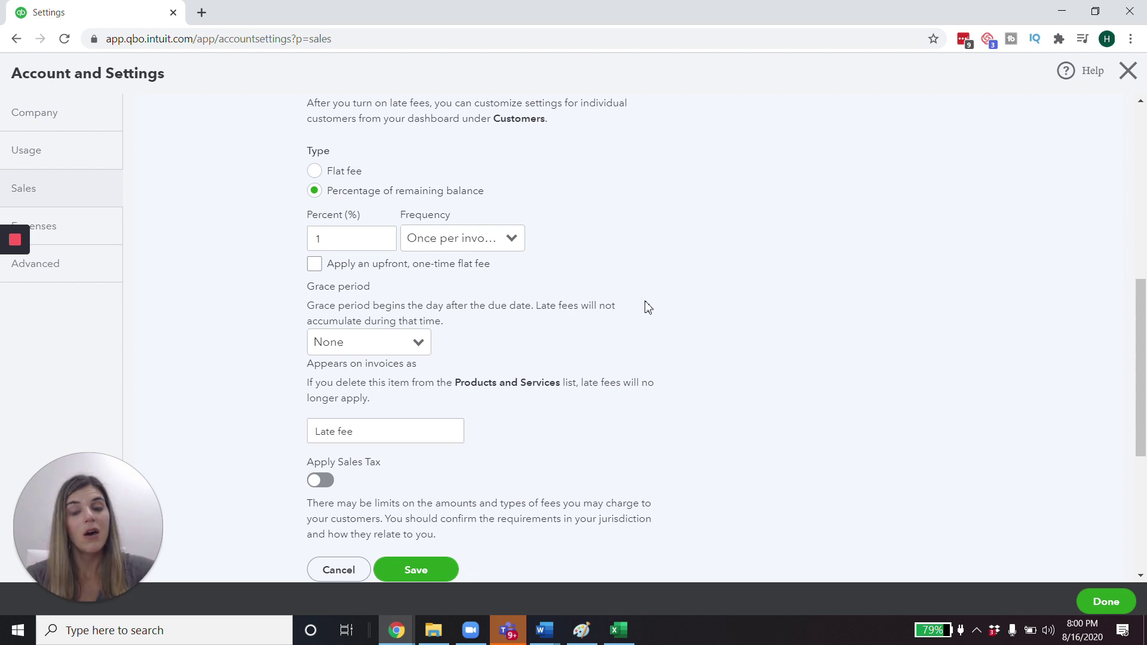
scroll(669, 263, "up", 1)
scroll(669, 262, "up", 2)
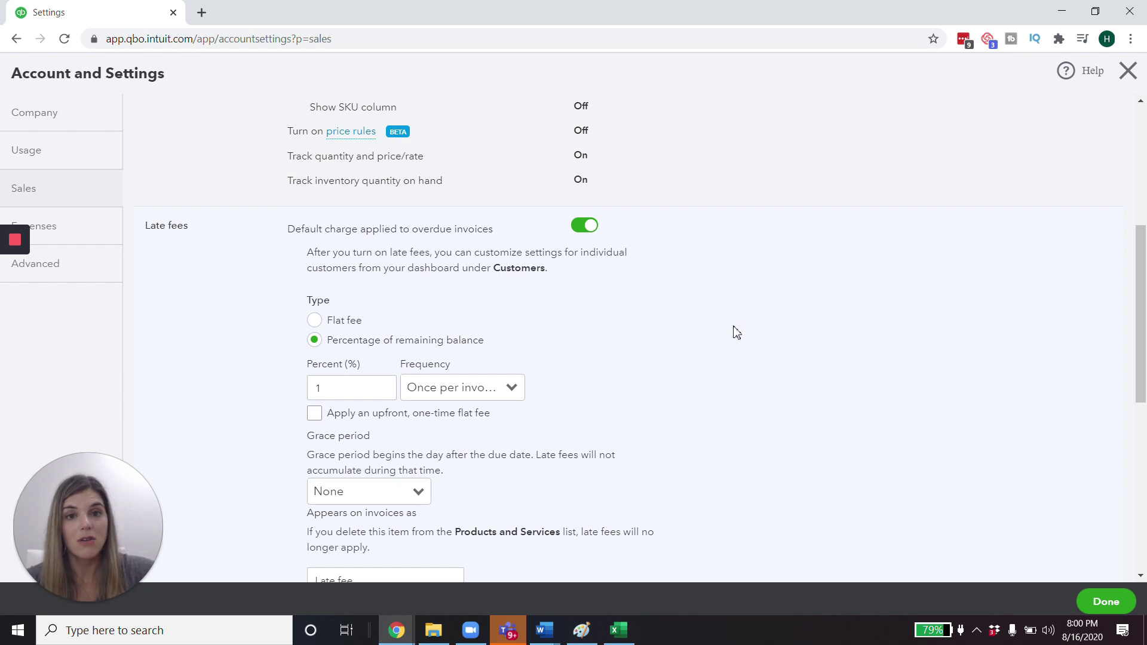
scroll(736, 333, "down", 1)
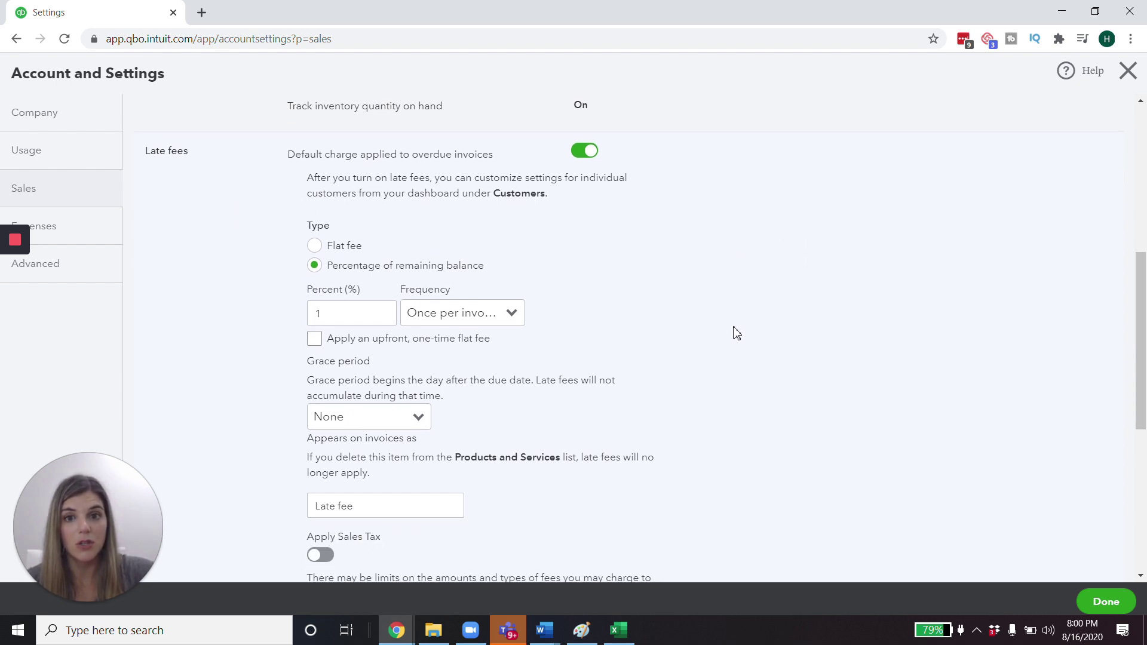
scroll(736, 333, "down", 1)
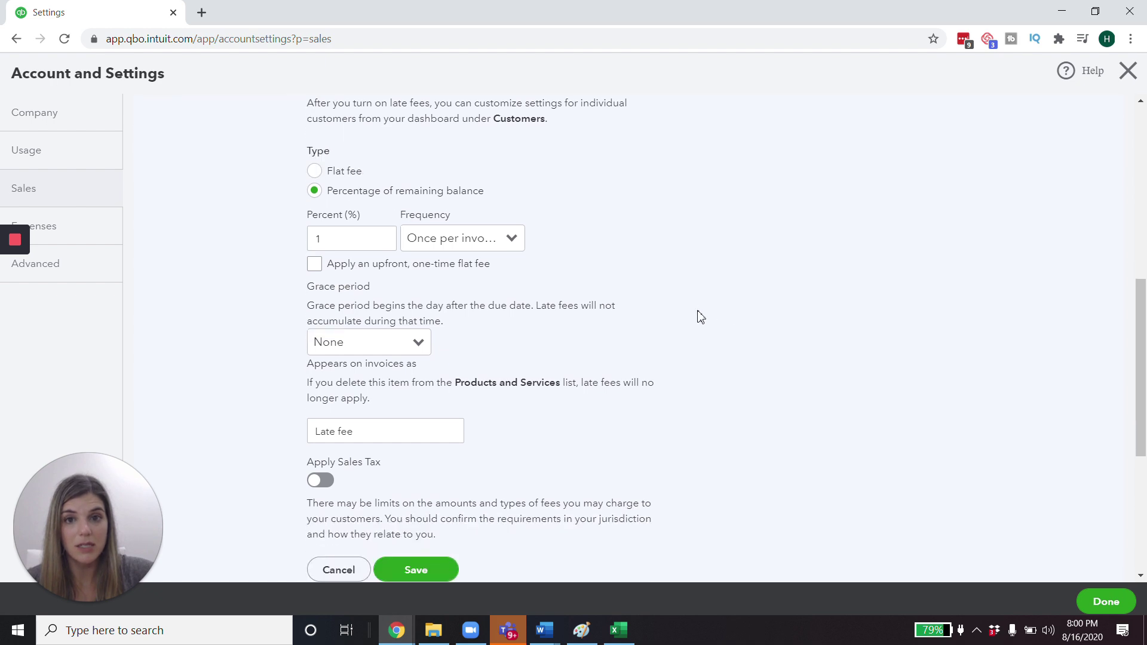
scroll(697, 315, "up", 1)
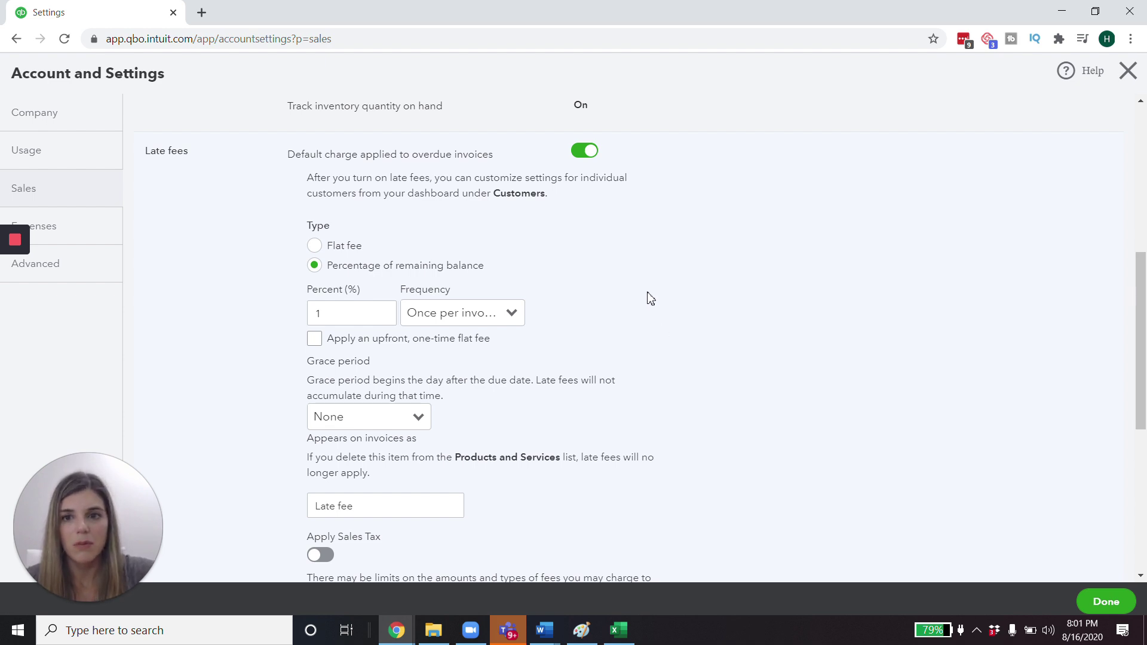
scroll(651, 299, "down", 1)
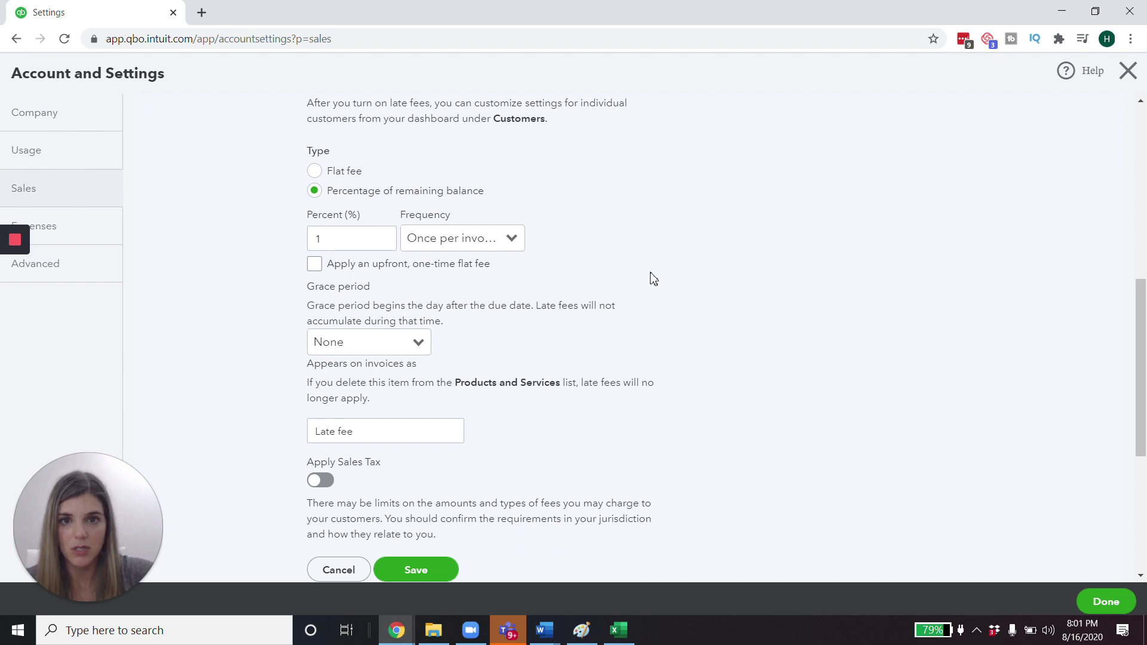
scroll(650, 298, "down", 1)
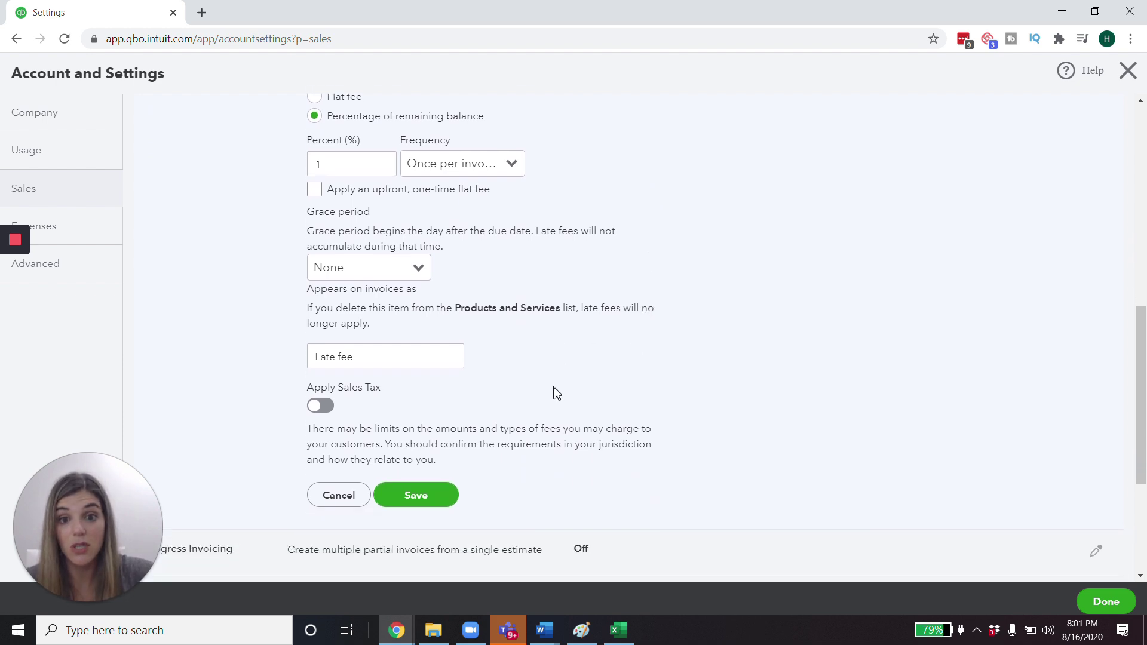
scroll(726, 211, "down", 1)
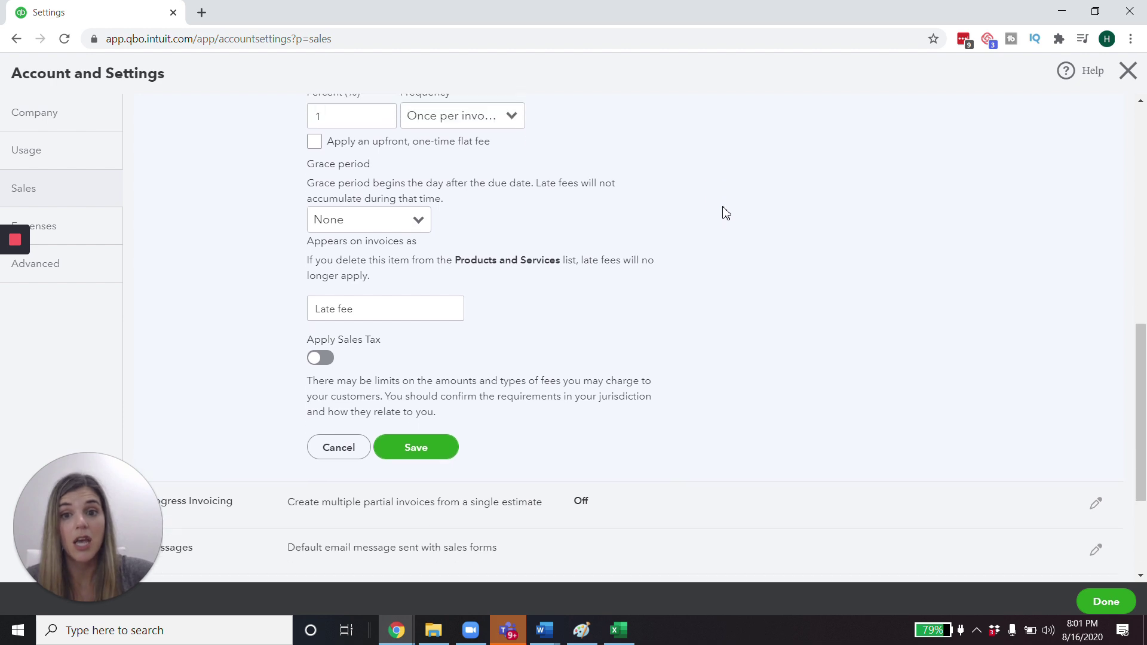
scroll(712, 227, "up", 1)
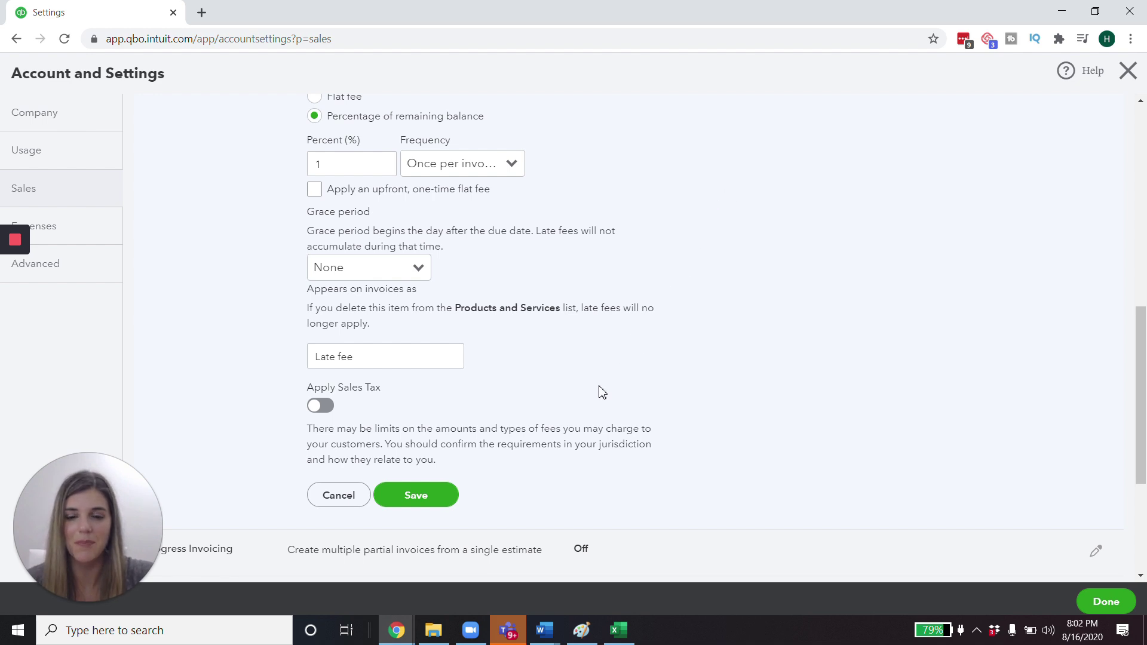
Step: Cancel the late fee changes and start editing the Progress Invoicing setting
left_click(344, 499)
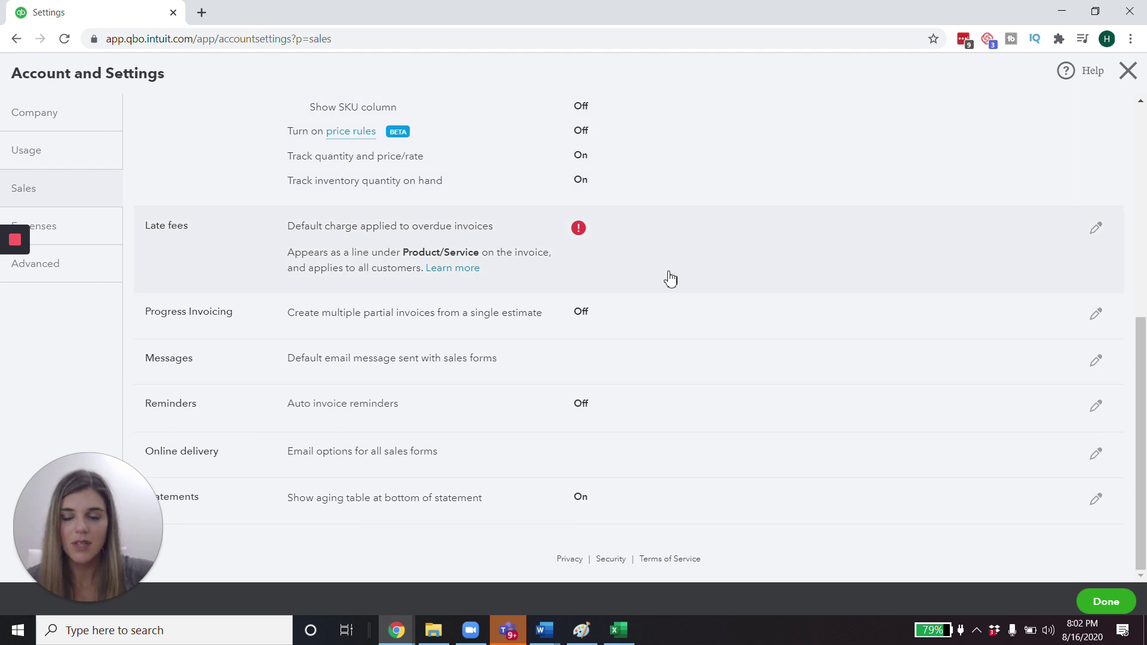
left_click(623, 324)
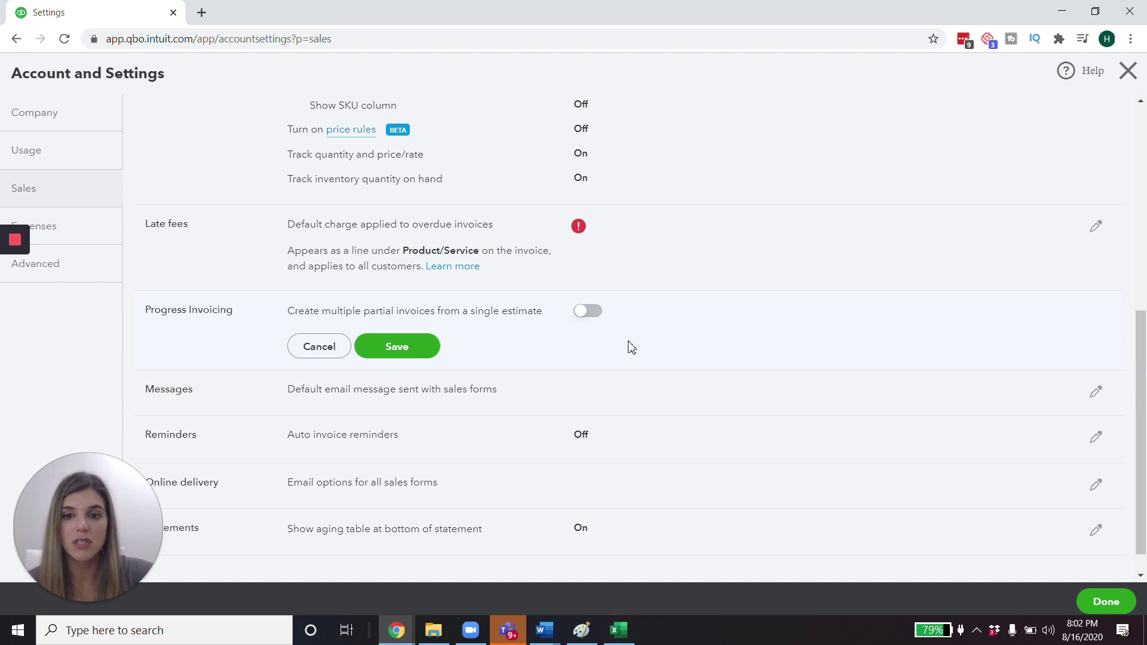
scroll(628, 348, "down", 1)
Step: Open Reminders and review the template's subject line, 'Dear [Full Name]' greeting and message
left_click(507, 417)
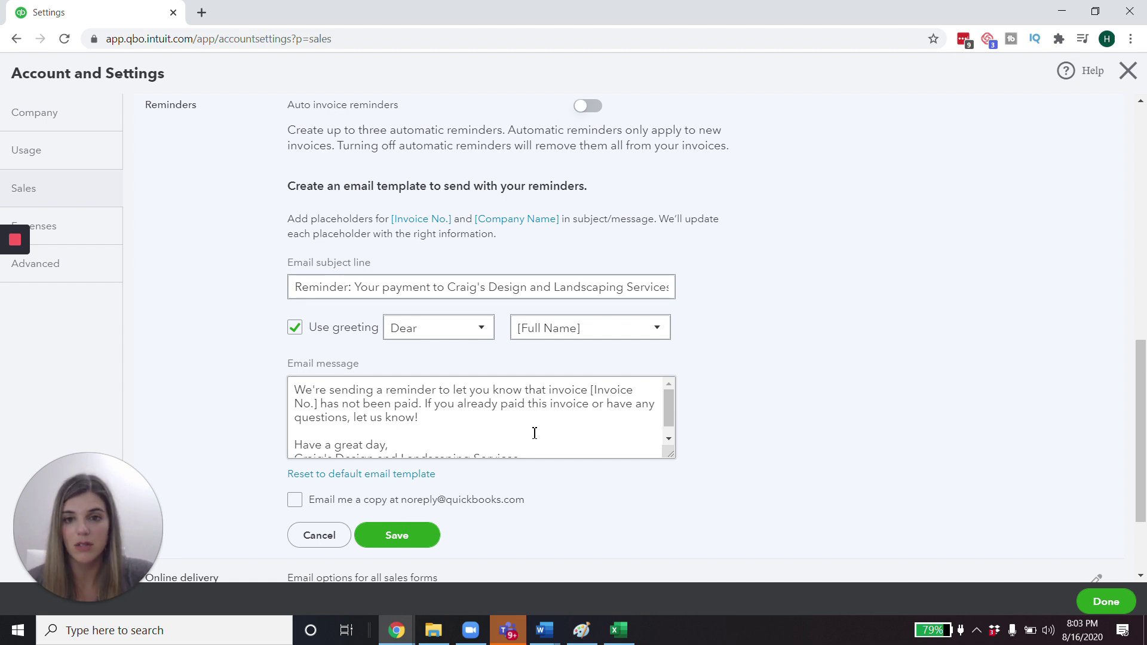
scroll(514, 438, "down", 1)
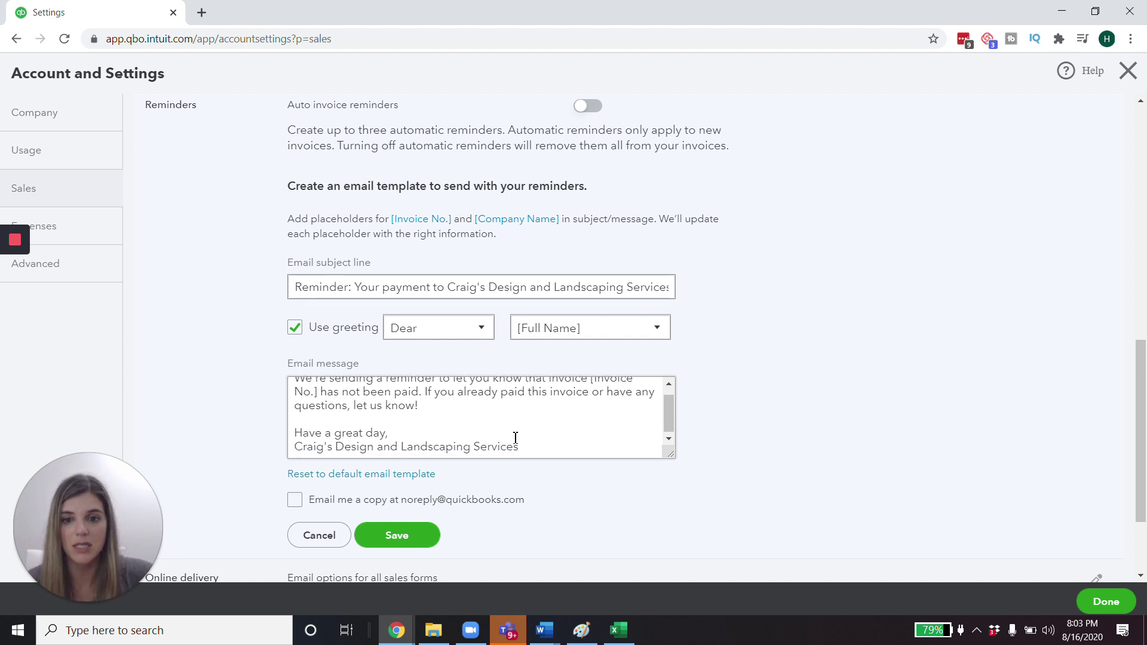
scroll(514, 440, "down", 2)
scroll(510, 443, "up", 3)
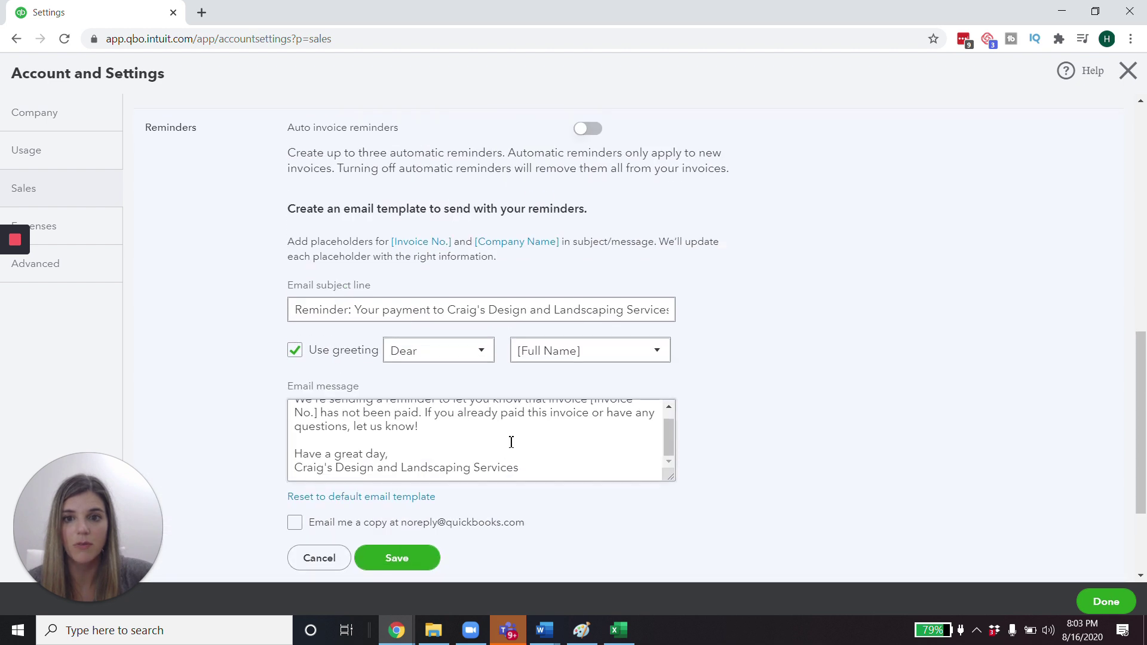
scroll(515, 436, "up", 1)
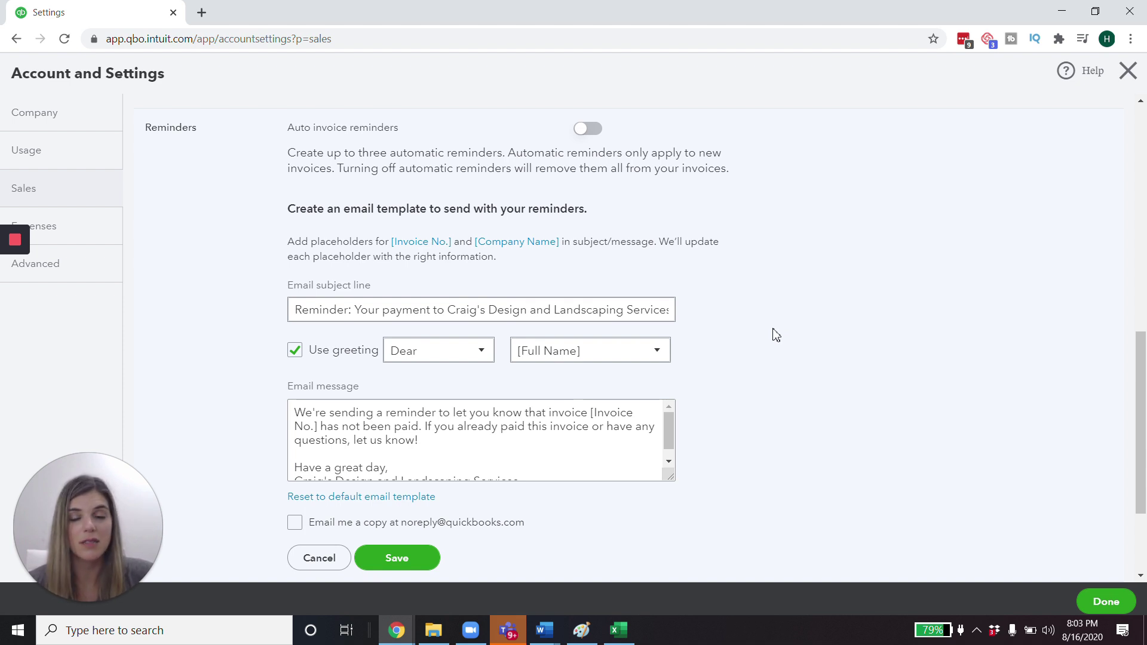
scroll(776, 335, "down", 3)
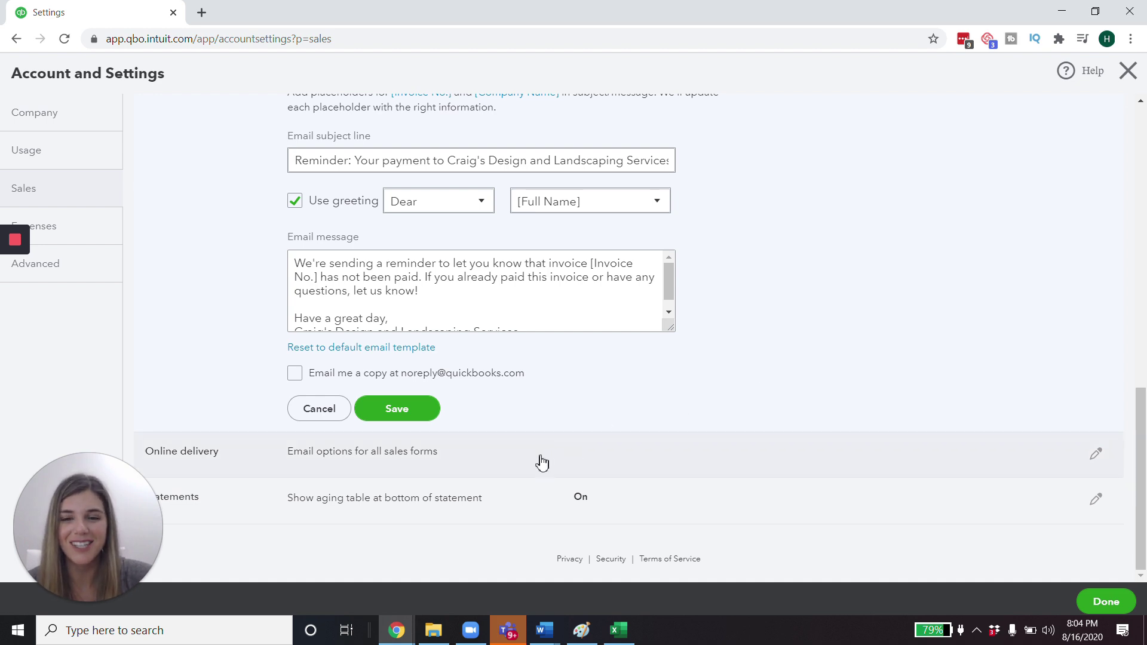
Step: Expand the Online delivery settings to show short summary, PDF attached and plain text email options
left_click(511, 456)
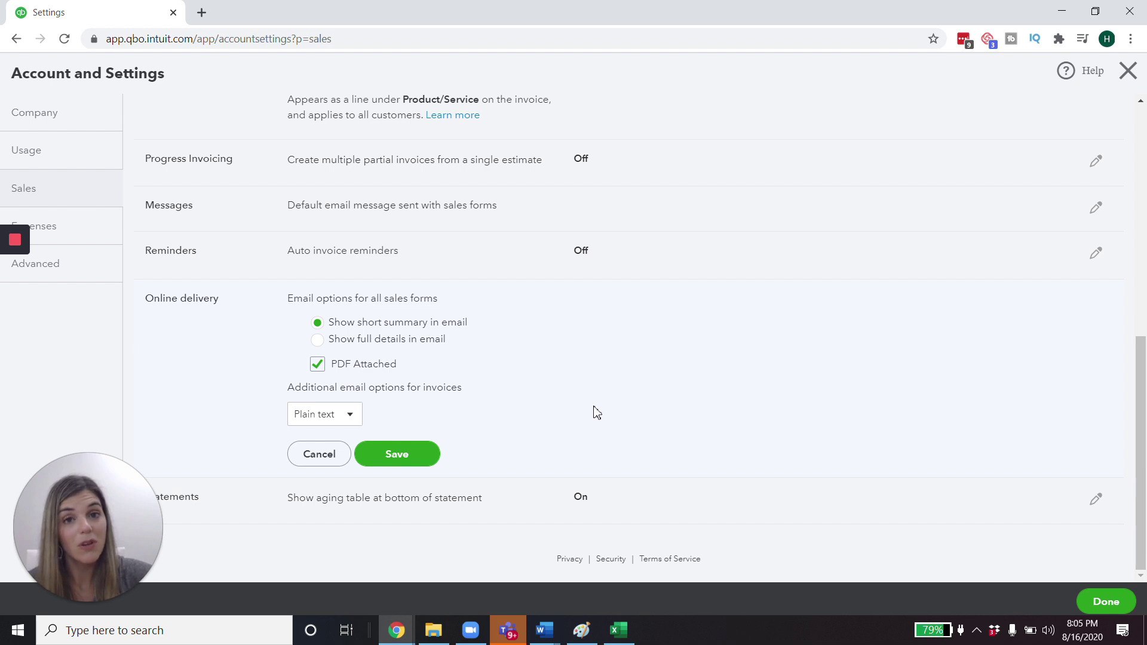
scroll(615, 386, "up", 8)
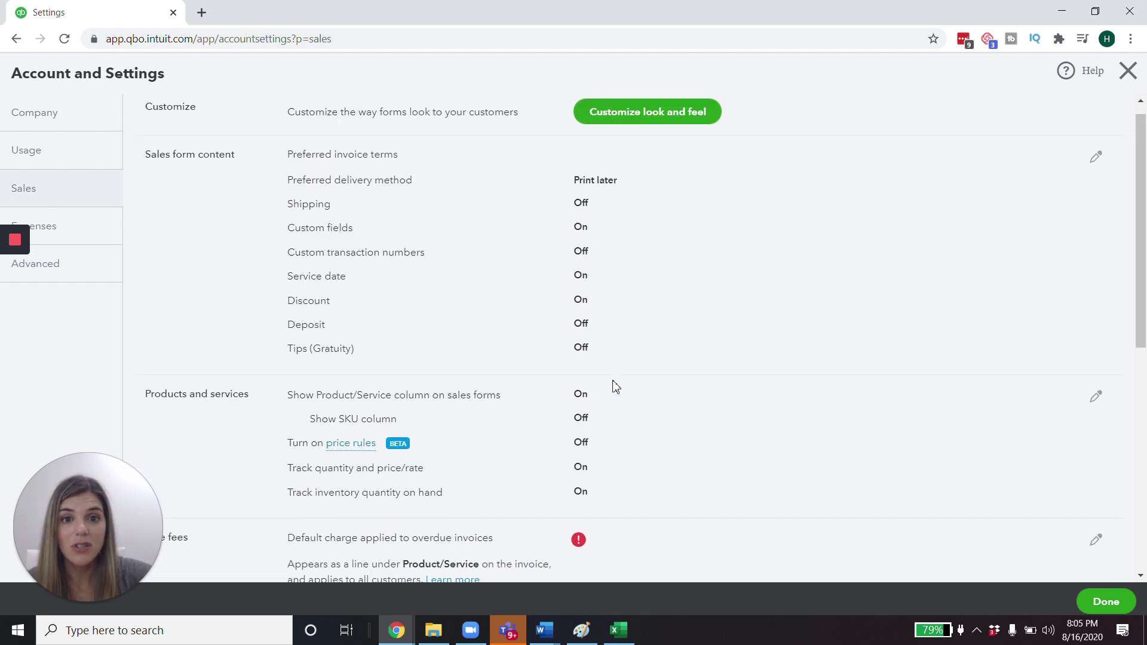
scroll(615, 386, "down", 8)
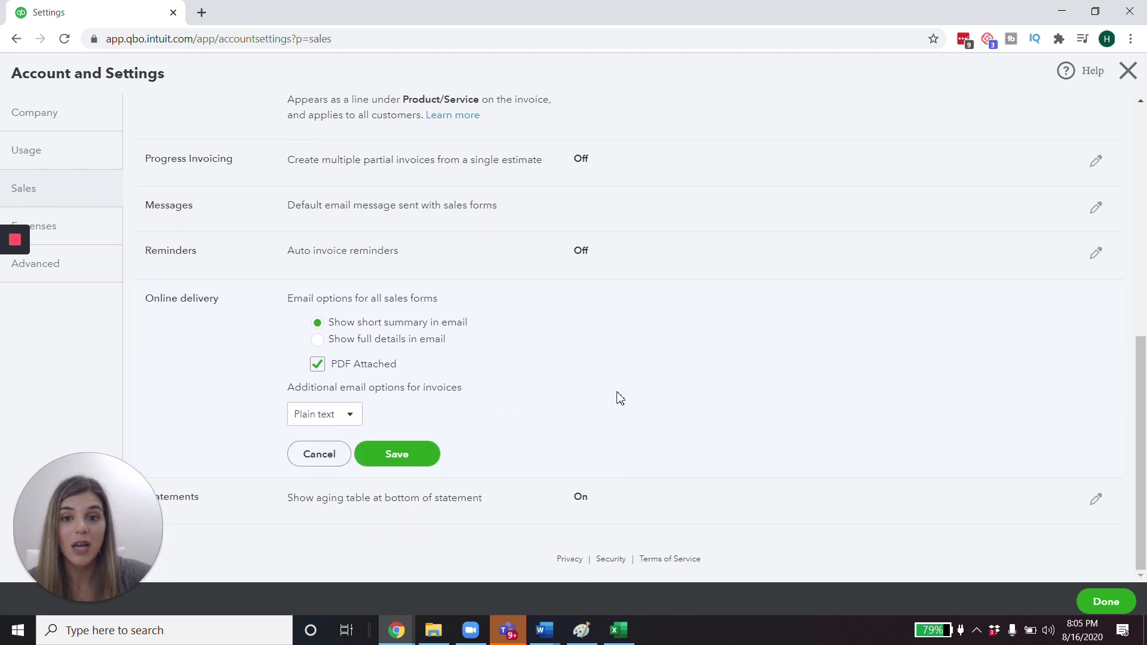